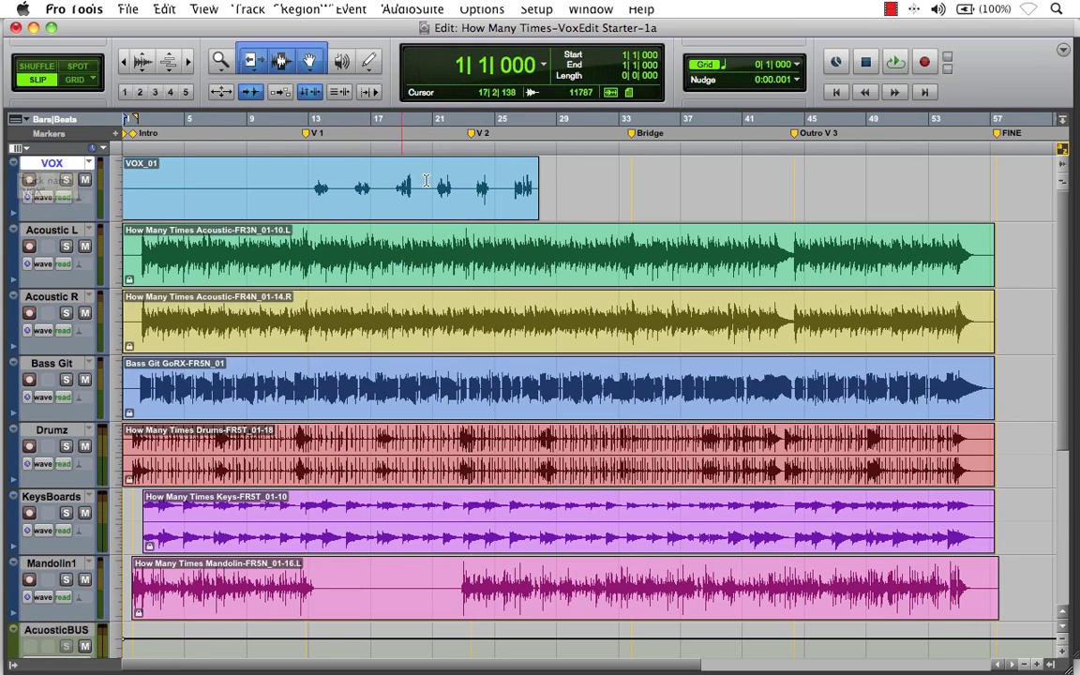
# Open Melodyne on the VOX track from the mixer, then return to the Edit window
pyautogui.press('super+equal')
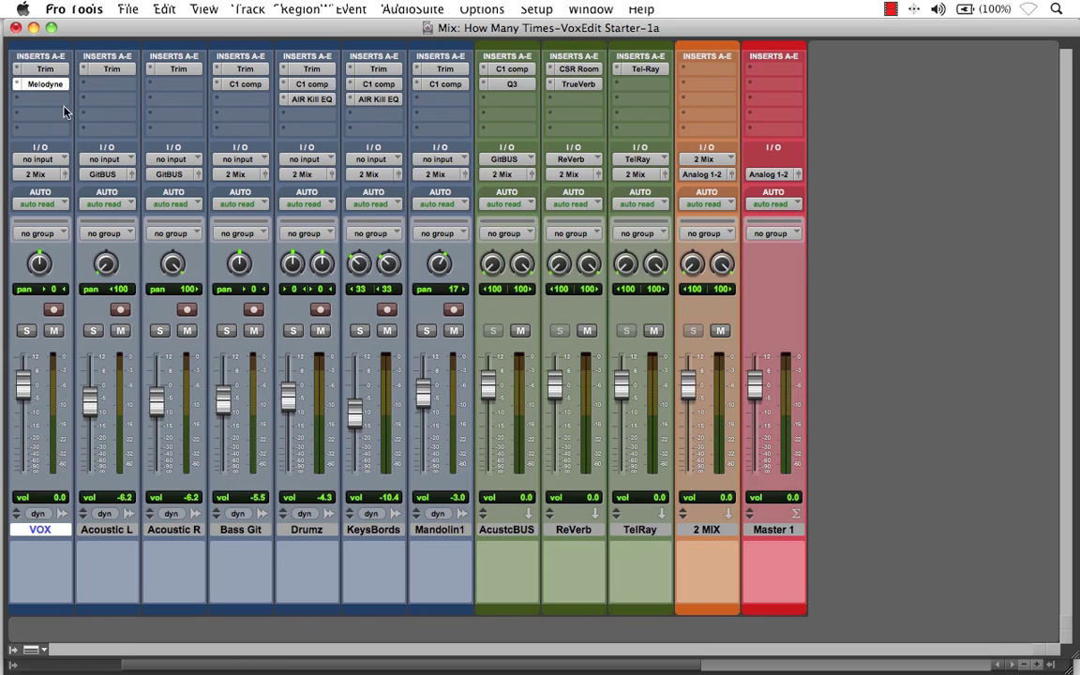
pyautogui.click(45, 84)
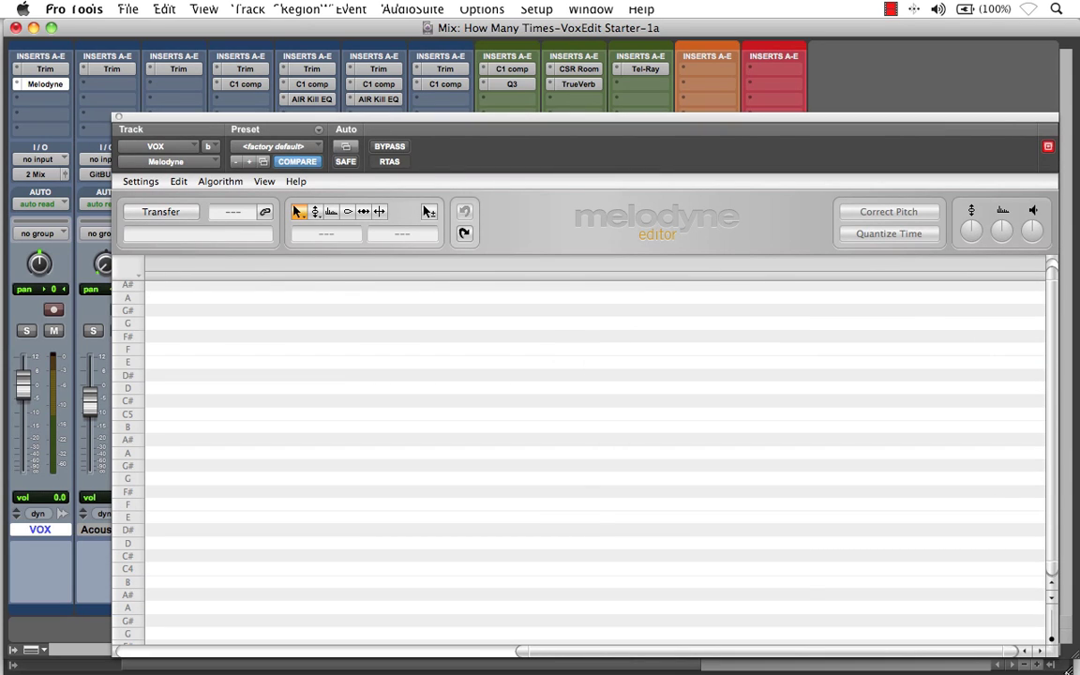
pyautogui.press('super+equal')
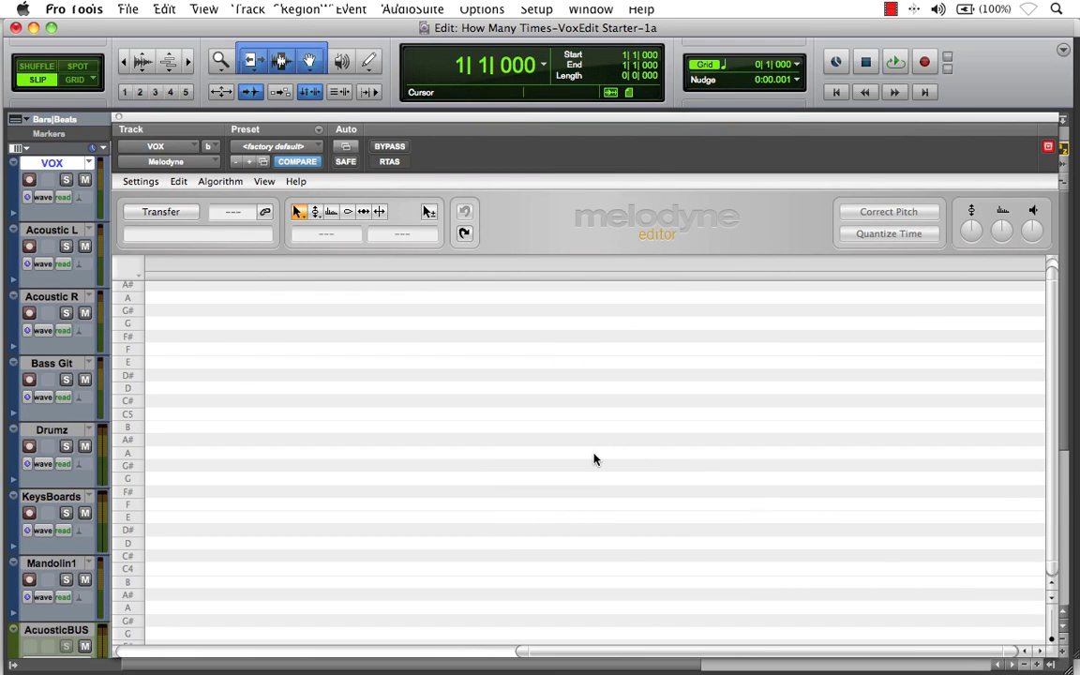
# Enable Melodyne Transfer and play the song from bar 12 to capture the vocal
pyautogui.click(160, 213)
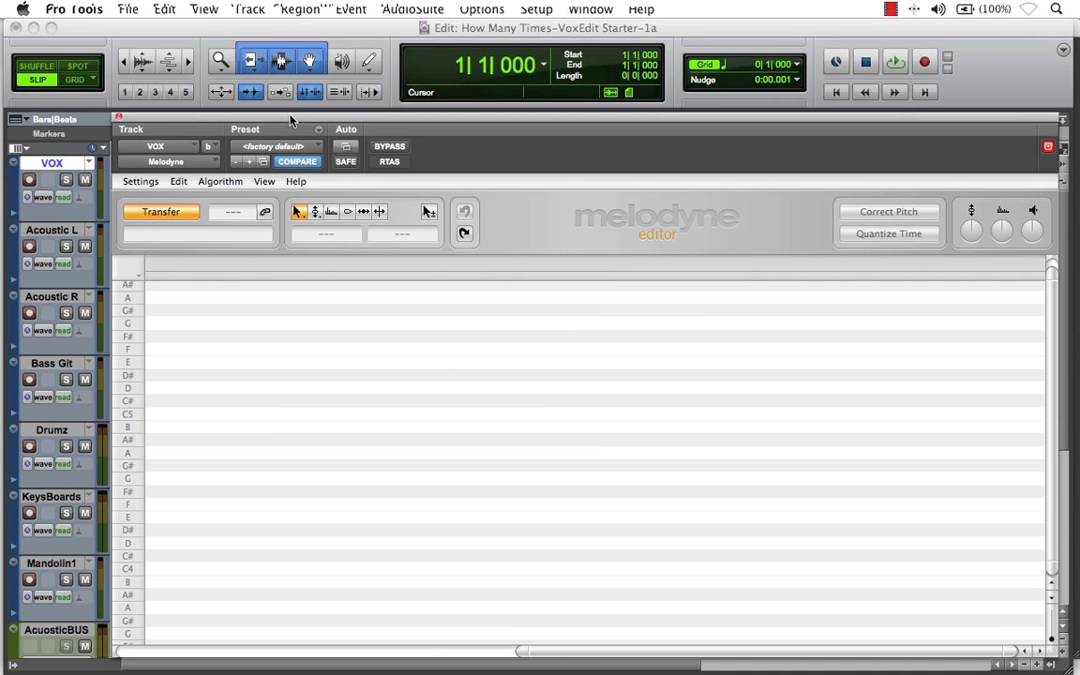
pyautogui.moveTo(293, 120); pyautogui.dragTo(347, 123)
pyautogui.click(299, 193)
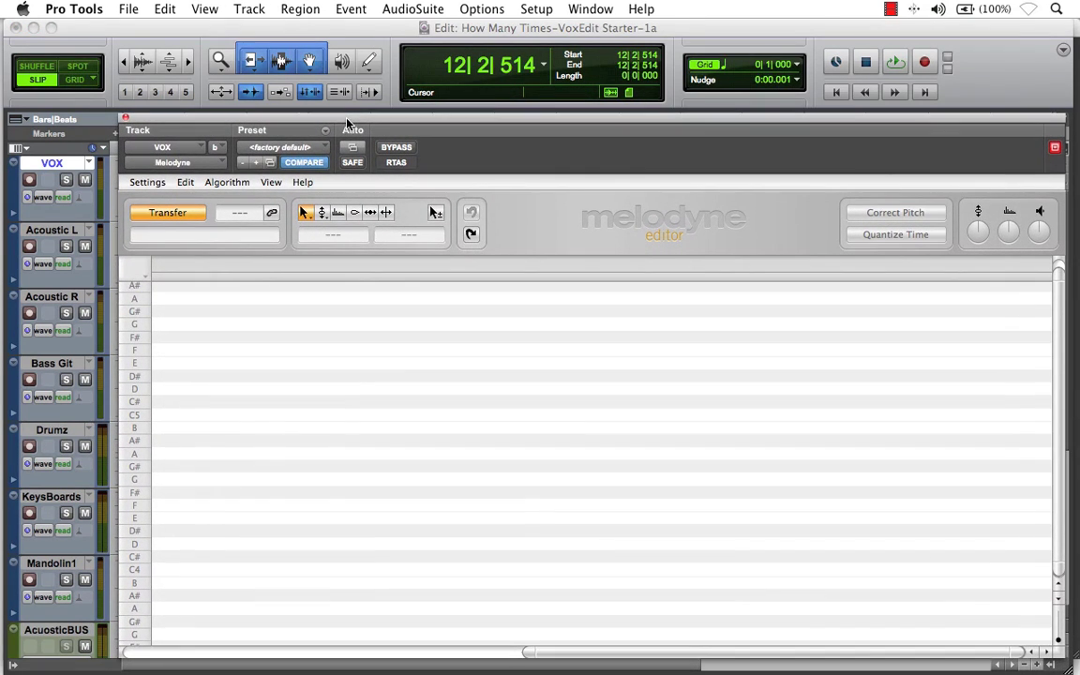
pyautogui.click(896, 63)
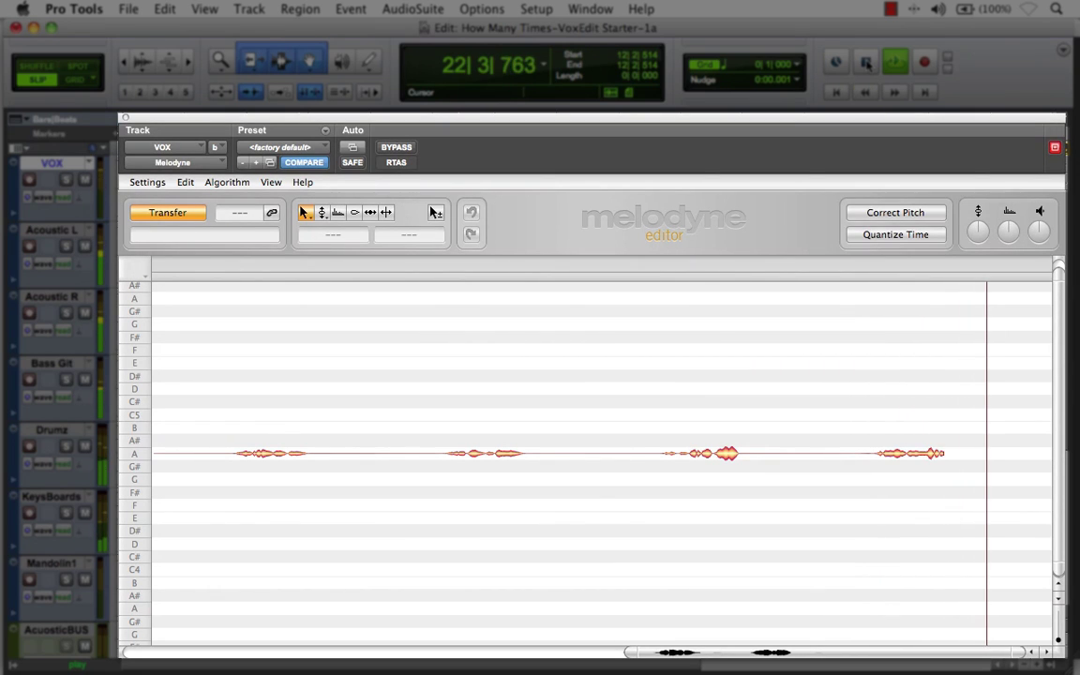
# Stop capture, select the four notes of the word before bar 17, and audition them
pyautogui.press('space')
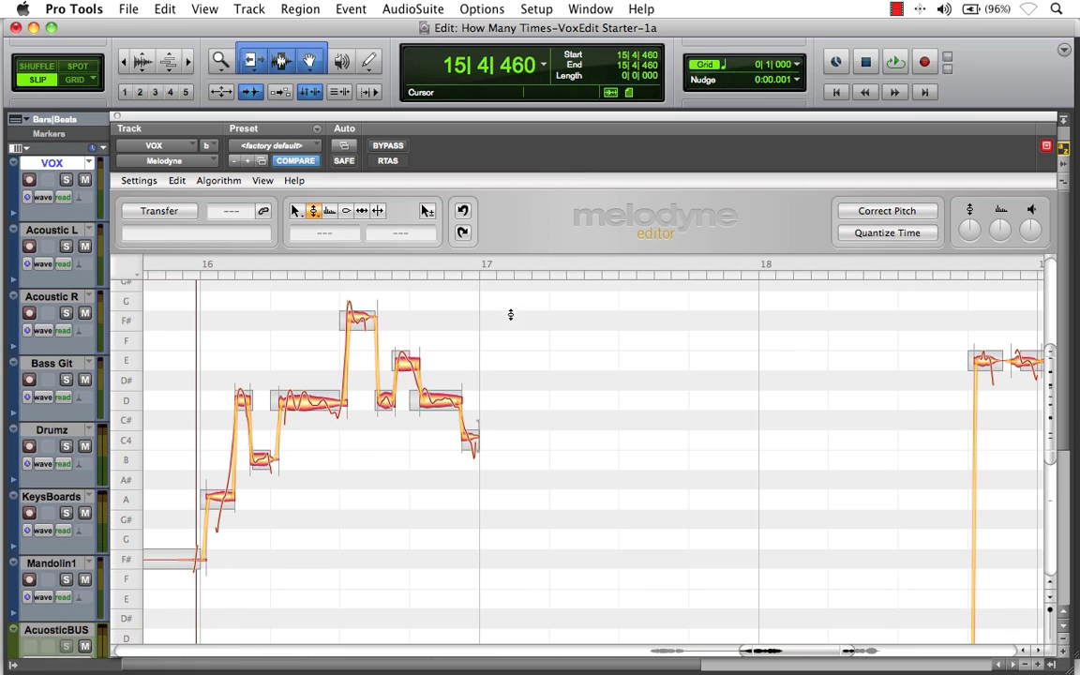
pyautogui.moveTo(385, 469); pyautogui.dragTo(498, 357)
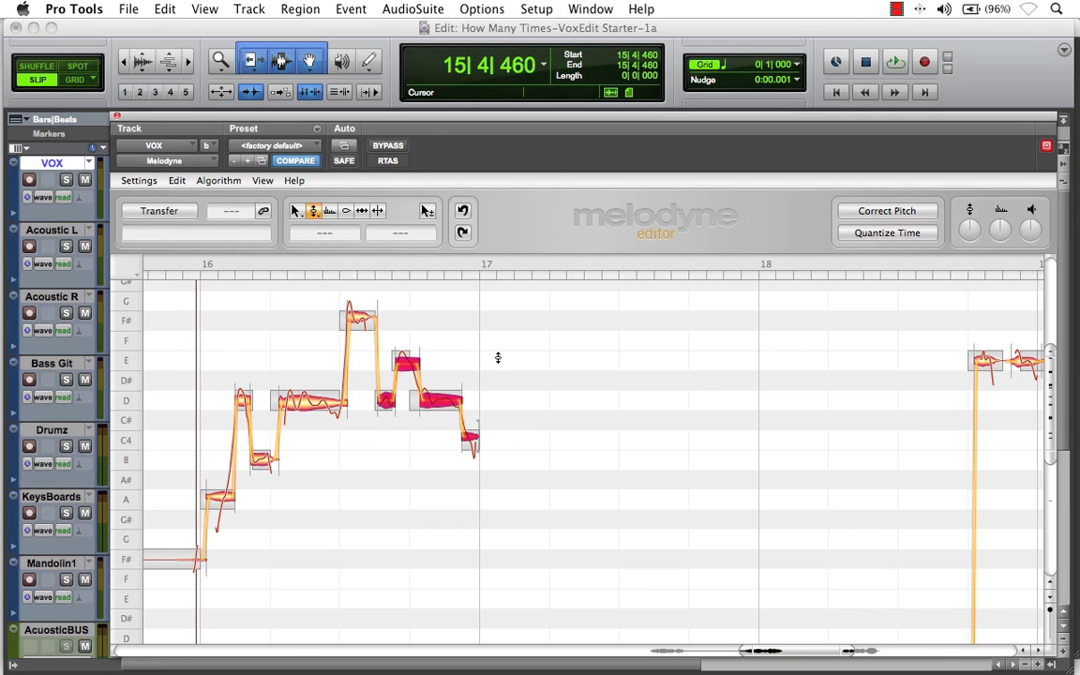
pyautogui.click(894, 64)
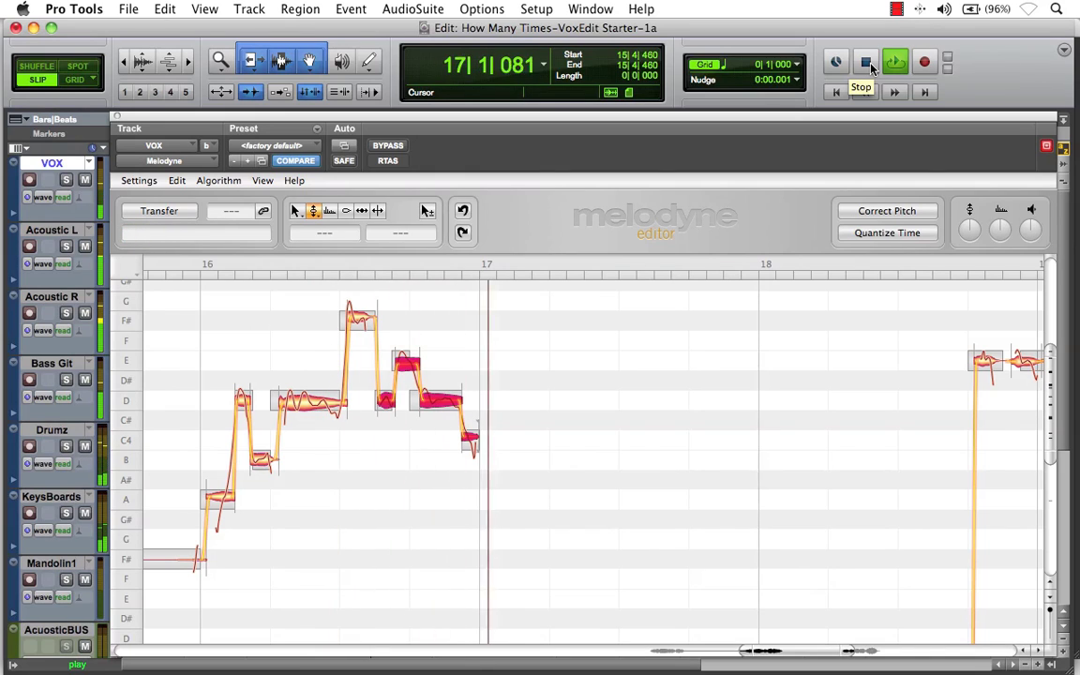
pyautogui.click(868, 64)
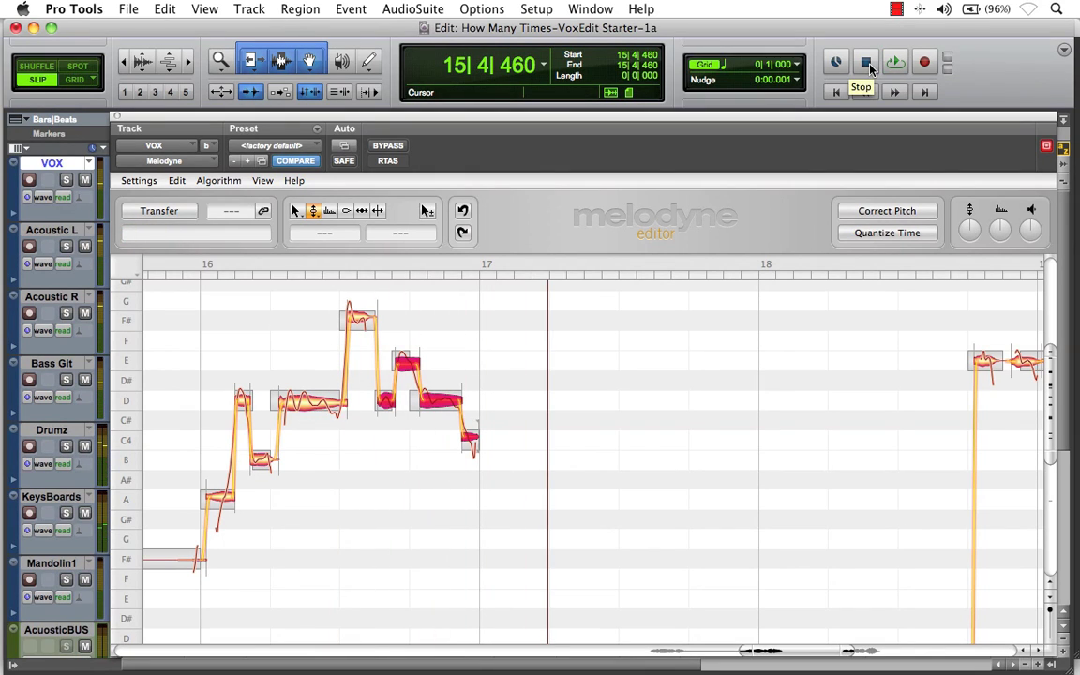
# Copy the selected word's notes and paste them just after bar 17
pyautogui.rightClick(410, 398)
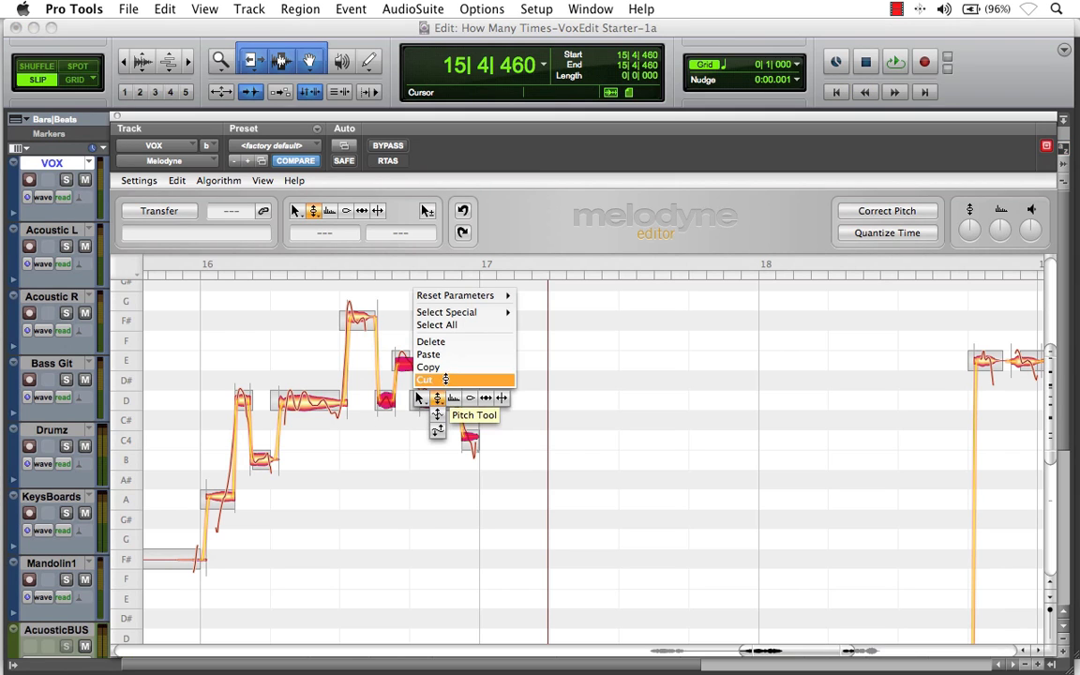
pyautogui.click(448, 367)
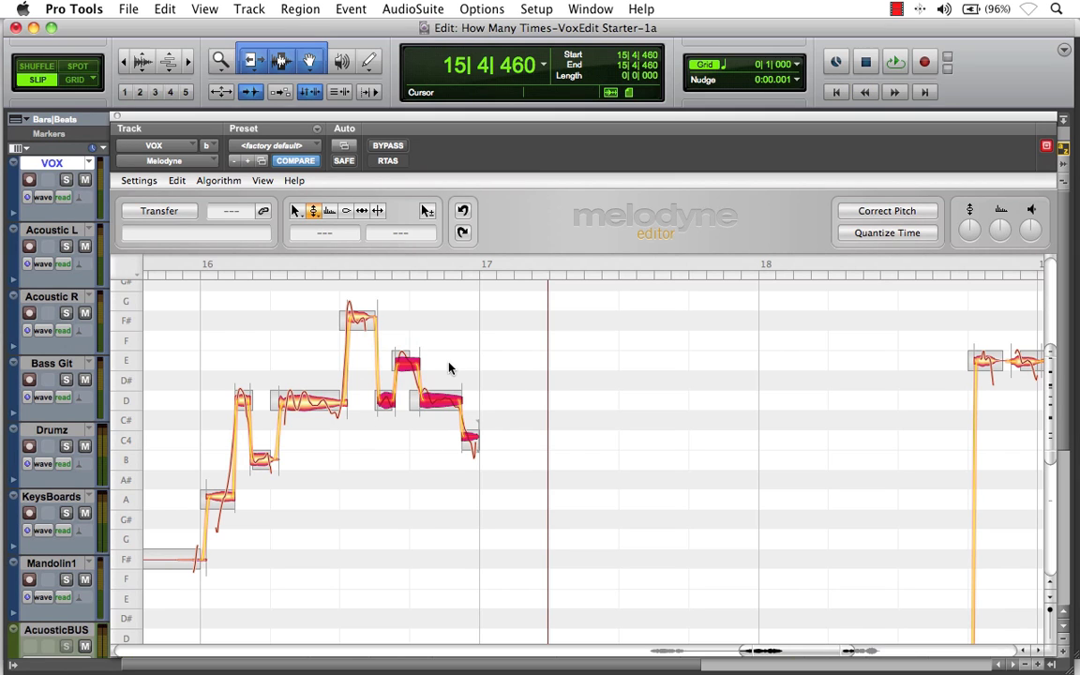
pyautogui.click(514, 266)
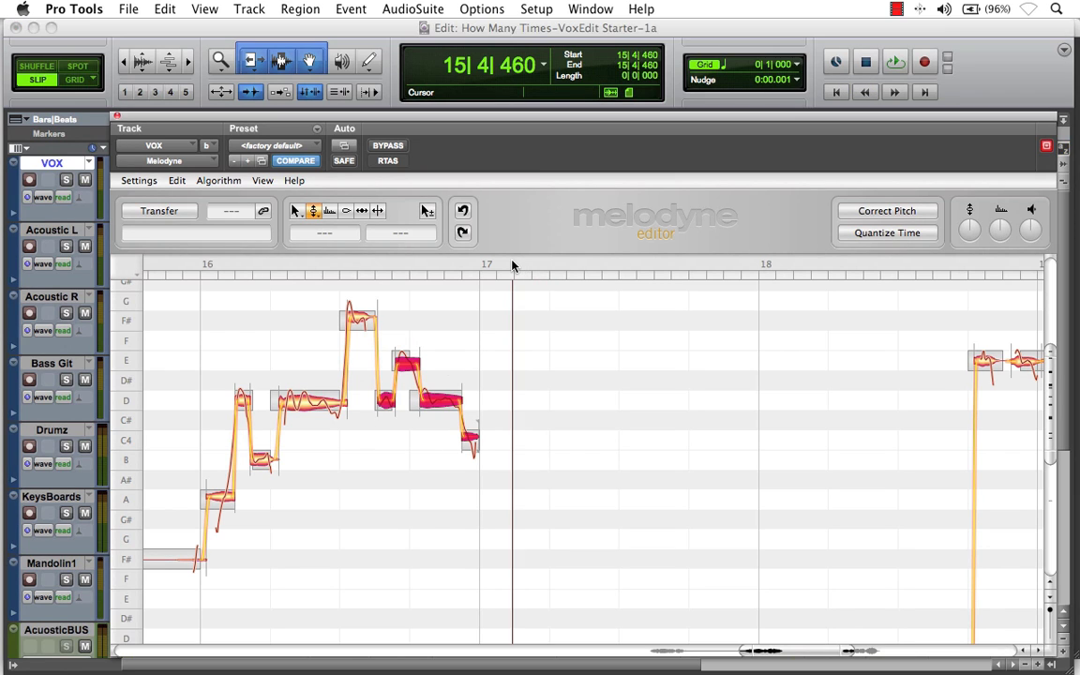
pyautogui.rightClick(515, 400)
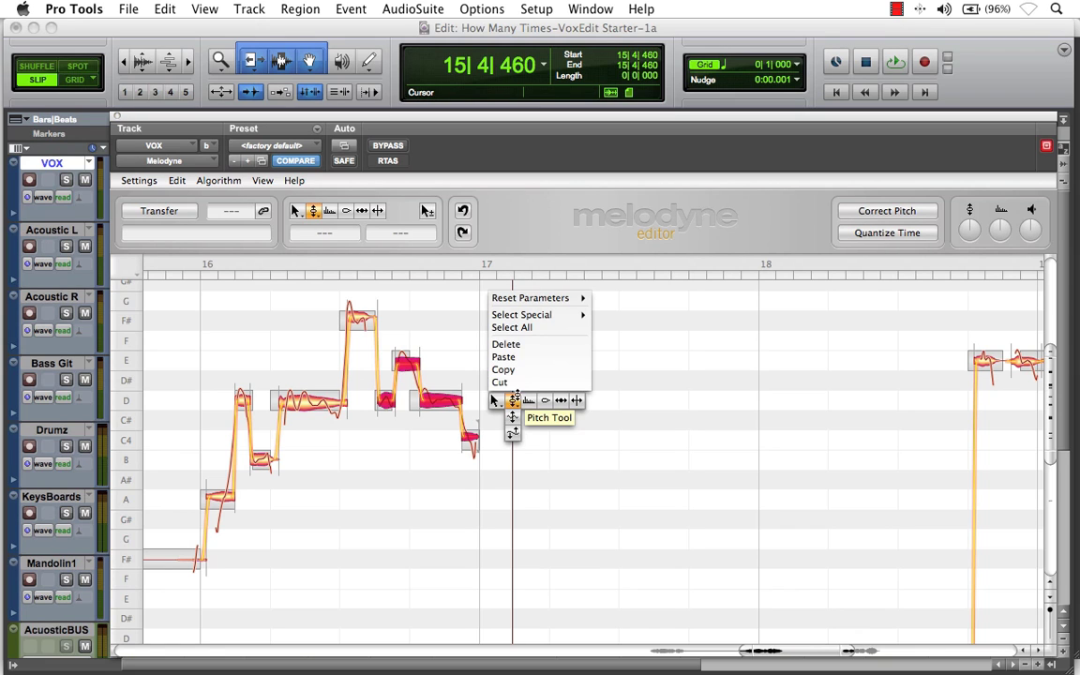
pyautogui.click(523, 358)
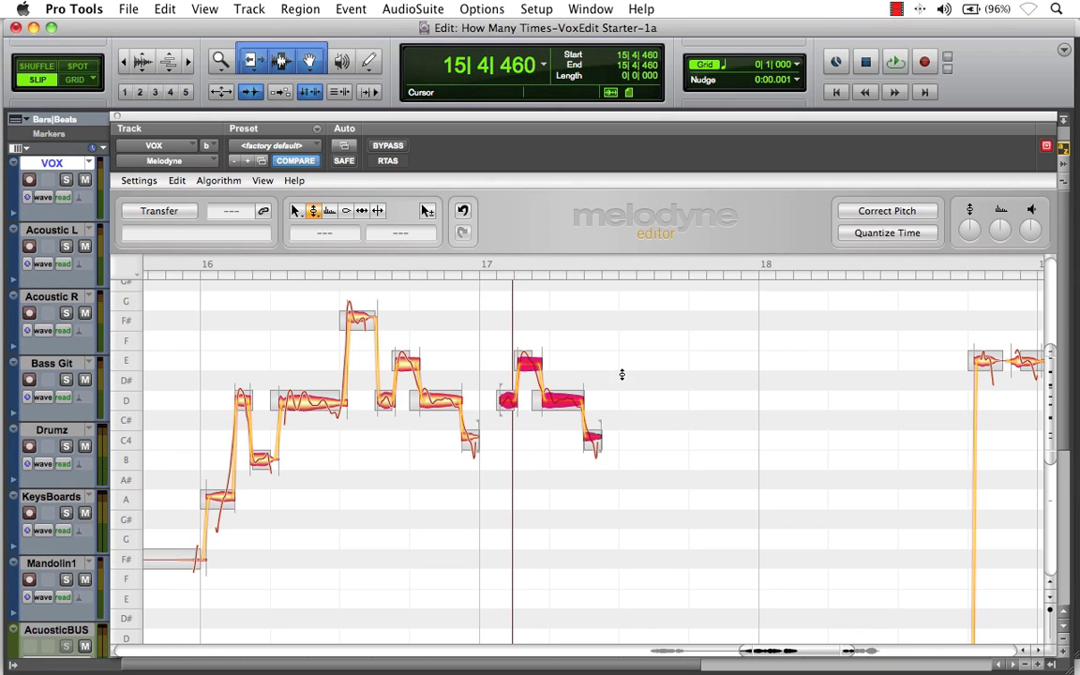
# Nudge the pasted notes slightly later, lower them to around A and G, and audition
pyautogui.rightClick(663, 410)
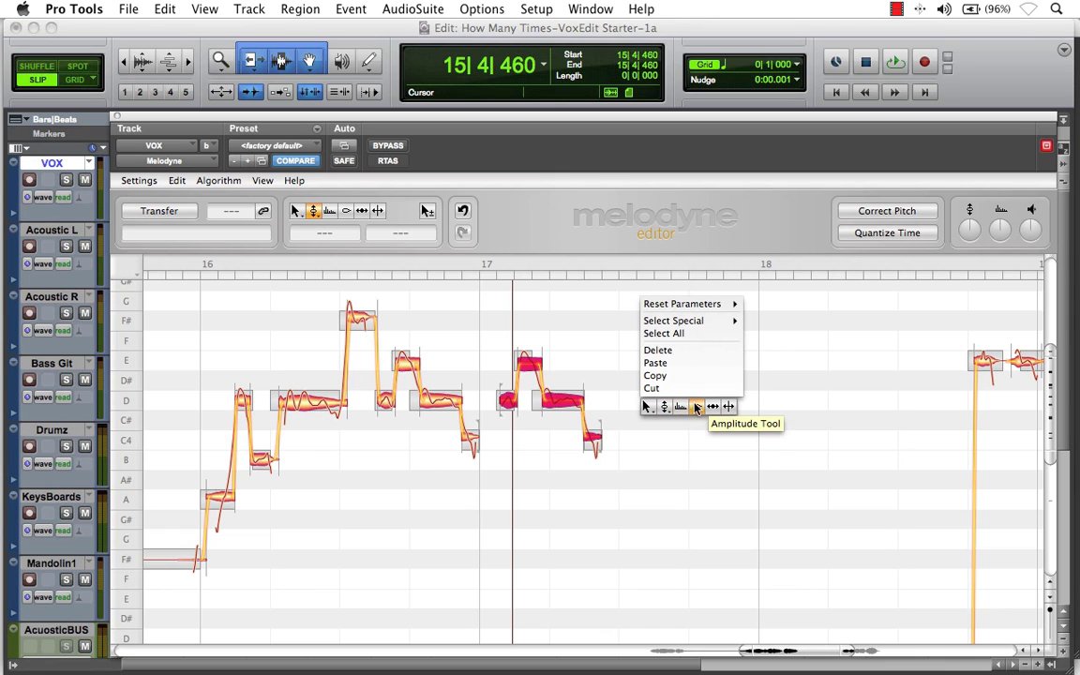
pyautogui.click(664, 405)
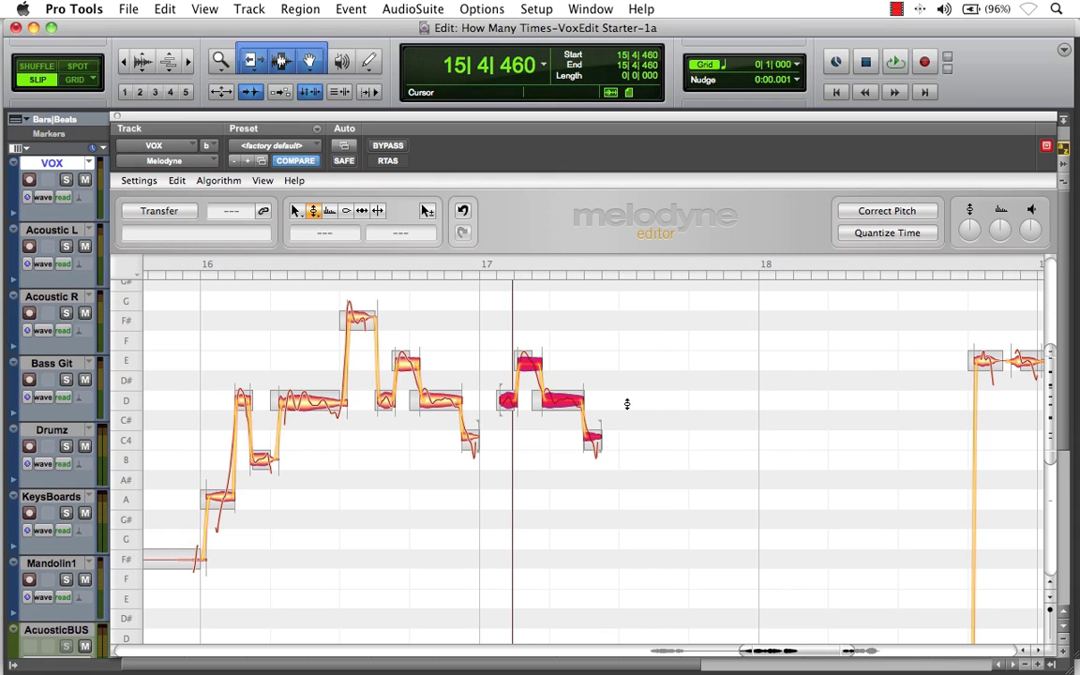
pyautogui.moveTo(561, 401); pyautogui.dragTo(618, 402)
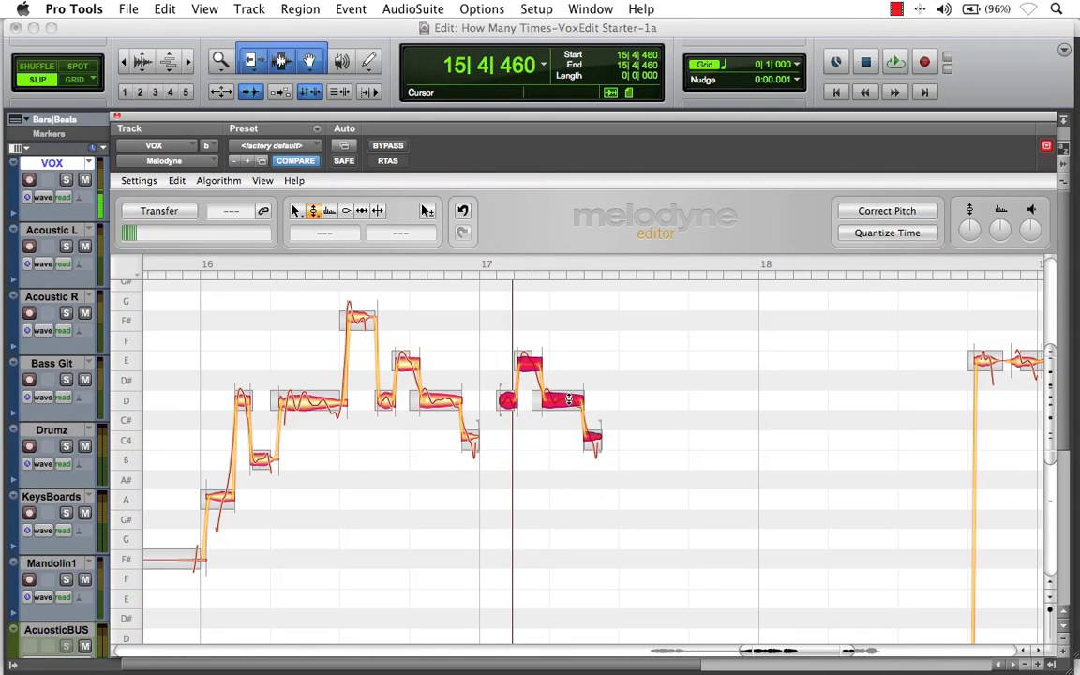
pyautogui.rightClick(639, 401)
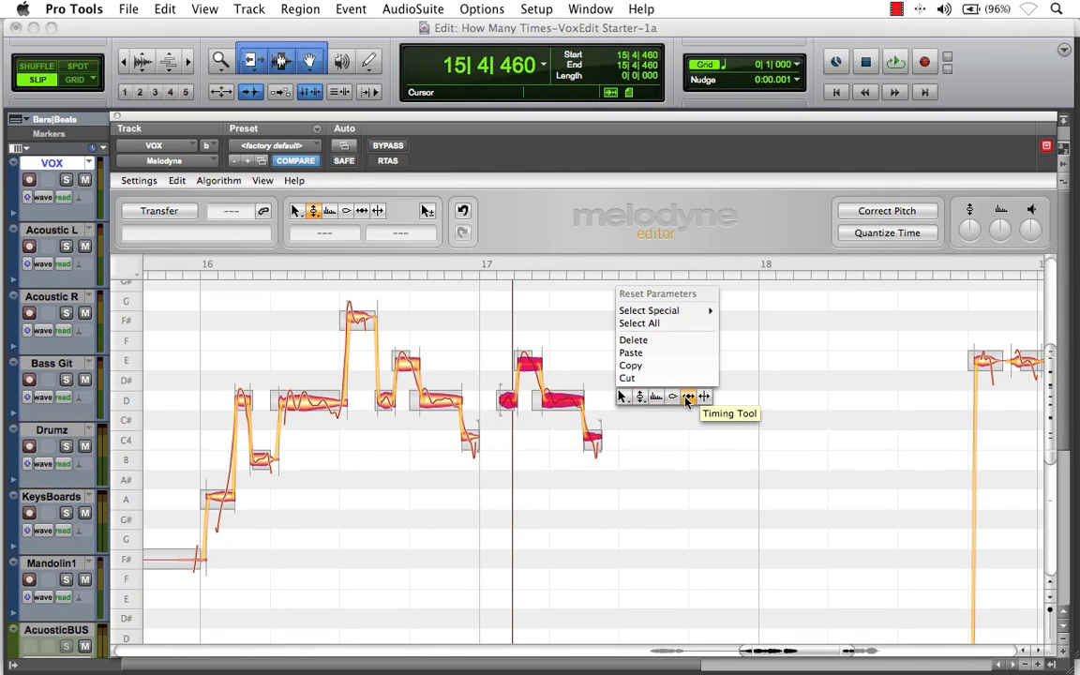
pyautogui.click(692, 395)
pyautogui.moveTo(561, 399); pyautogui.dragTo(586, 388)
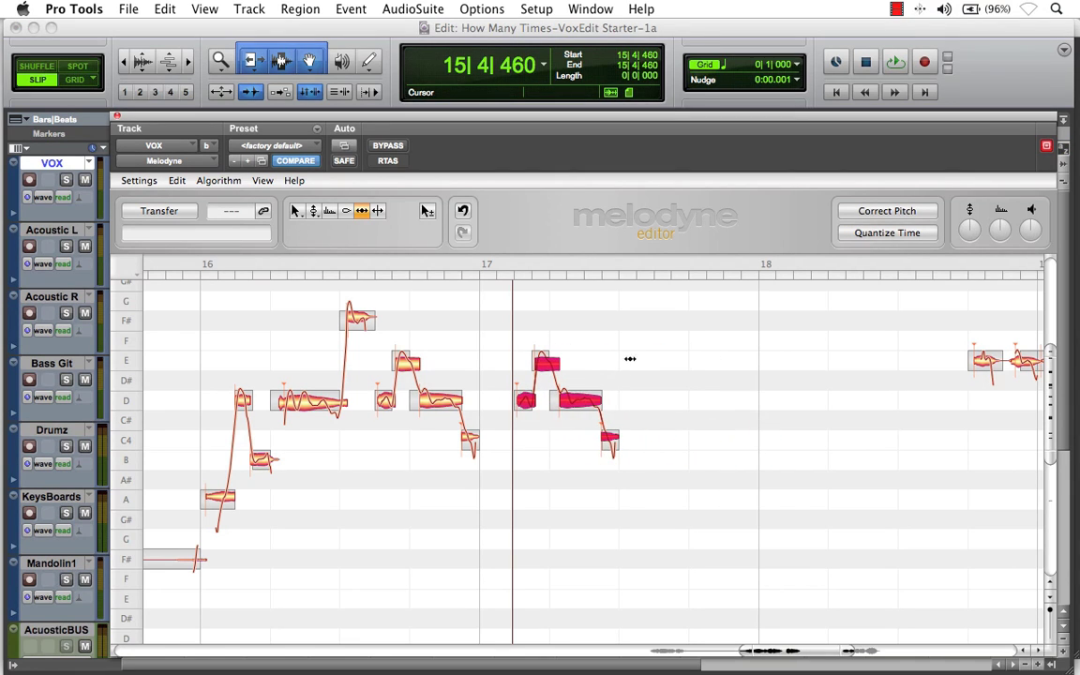
pyautogui.rightClick(629, 358)
pyautogui.click(591, 350)
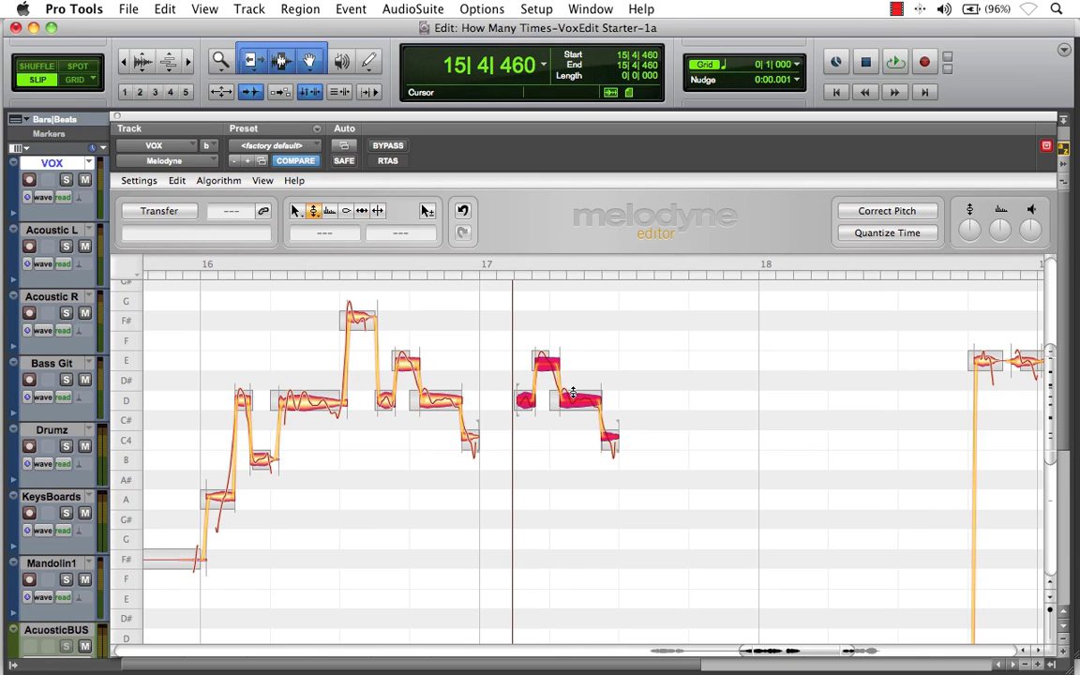
pyautogui.moveTo(573, 401); pyautogui.dragTo(571, 497)
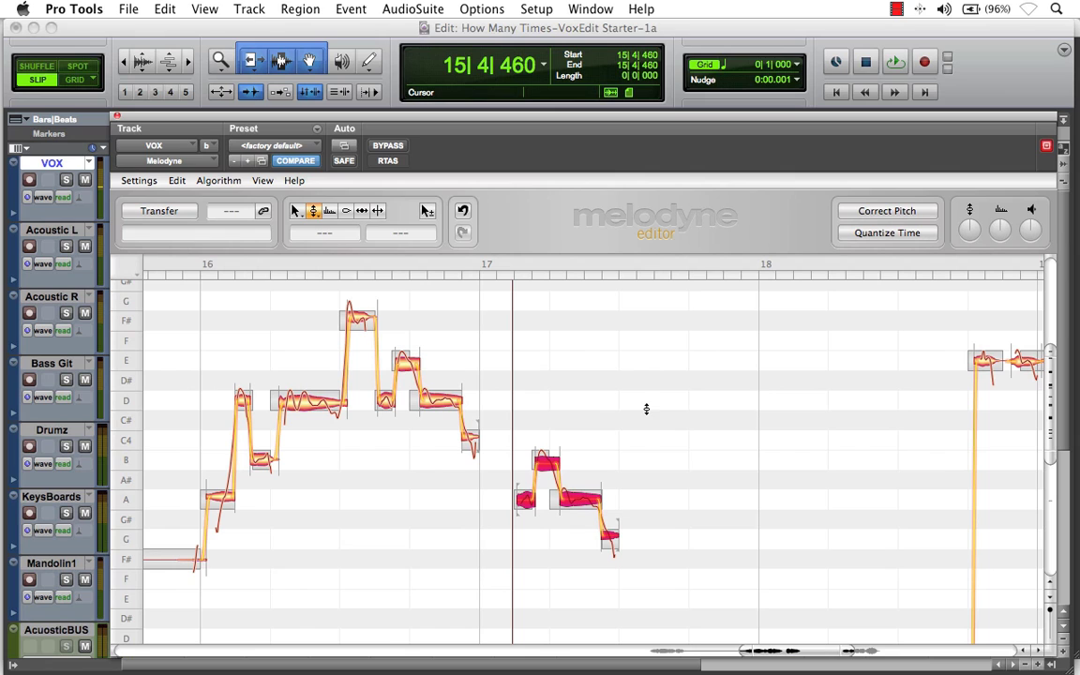
pyautogui.press('space')
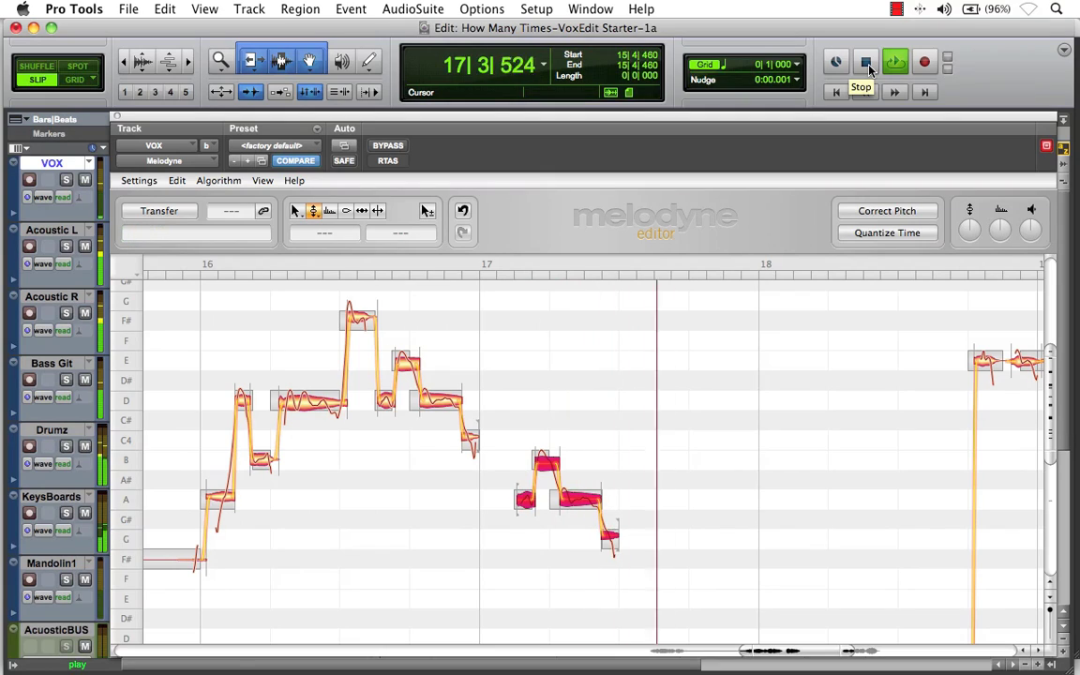
pyautogui.click(867, 63)
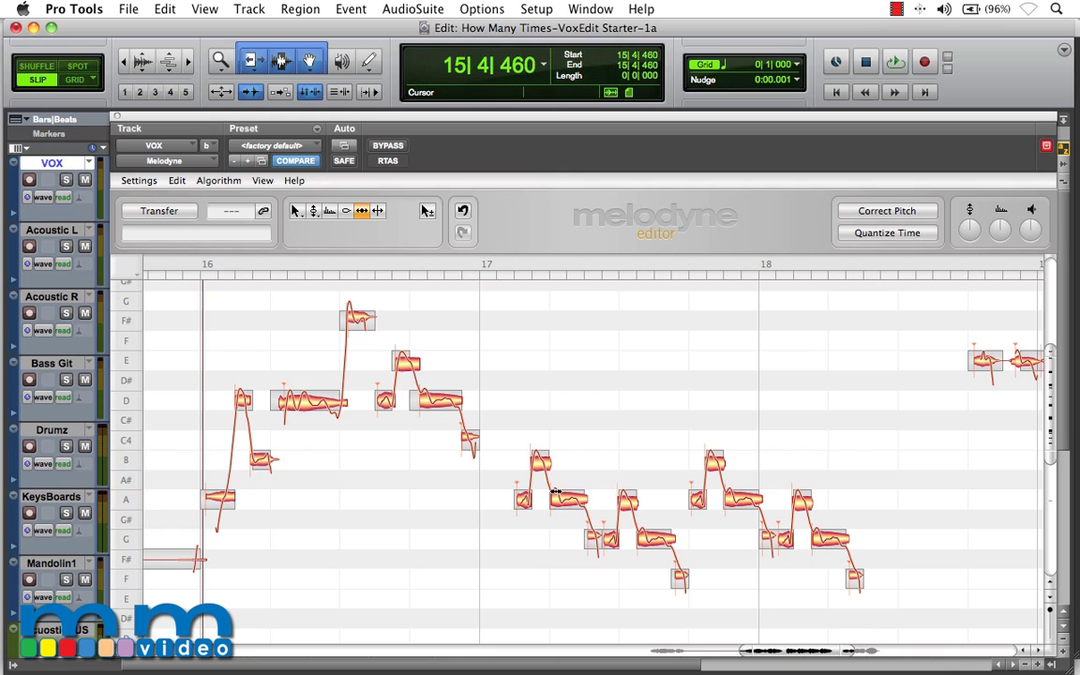
# Inspect the copies after bar 17, mid-bar 17 and near bar 18, then play the passage back
pyautogui.moveTo(496, 573); pyautogui.dragTo(592, 412)
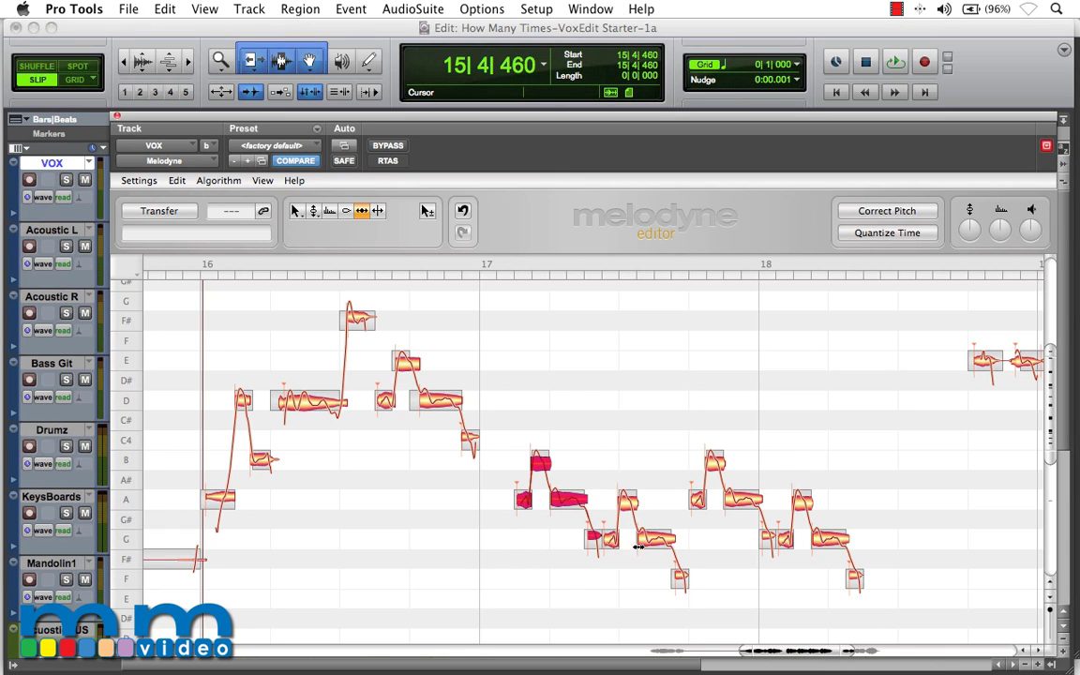
pyautogui.moveTo(612, 611); pyautogui.dragTo(766, 525)
pyautogui.moveTo(789, 465); pyautogui.dragTo(891, 614)
pyautogui.click(898, 492)
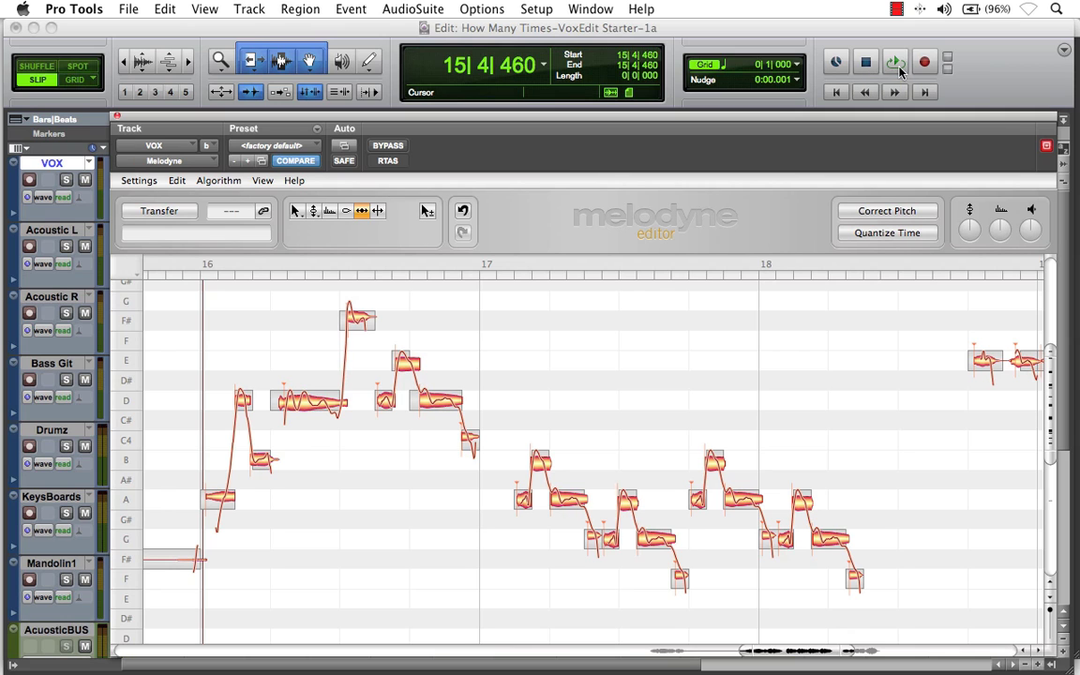
pyautogui.press('space')
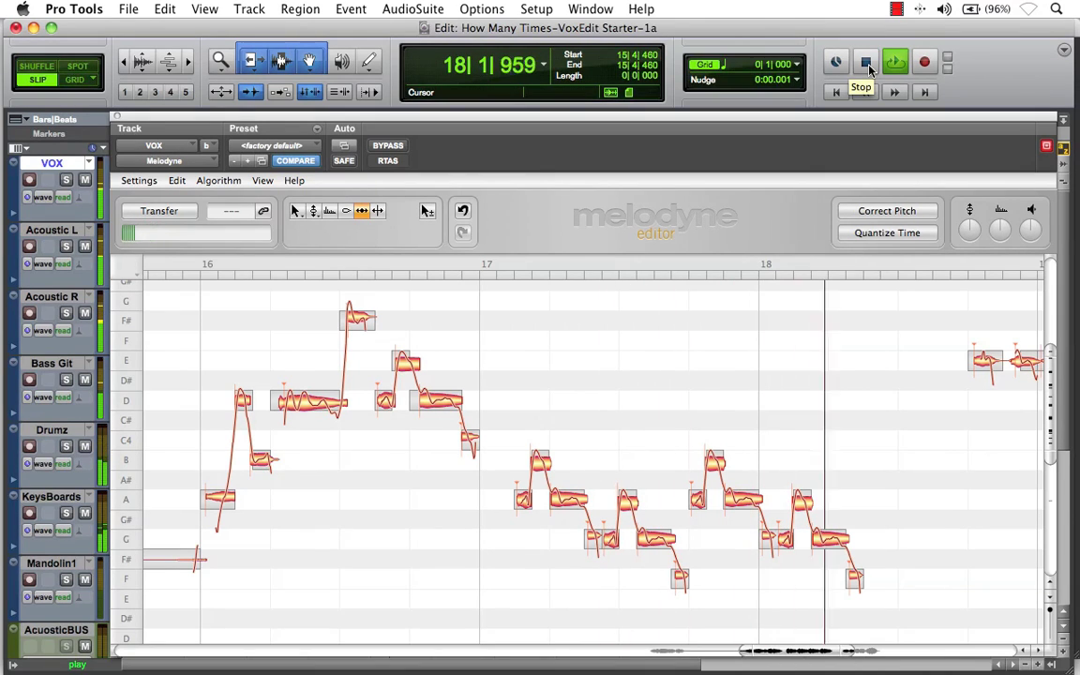
pyautogui.click(867, 64)
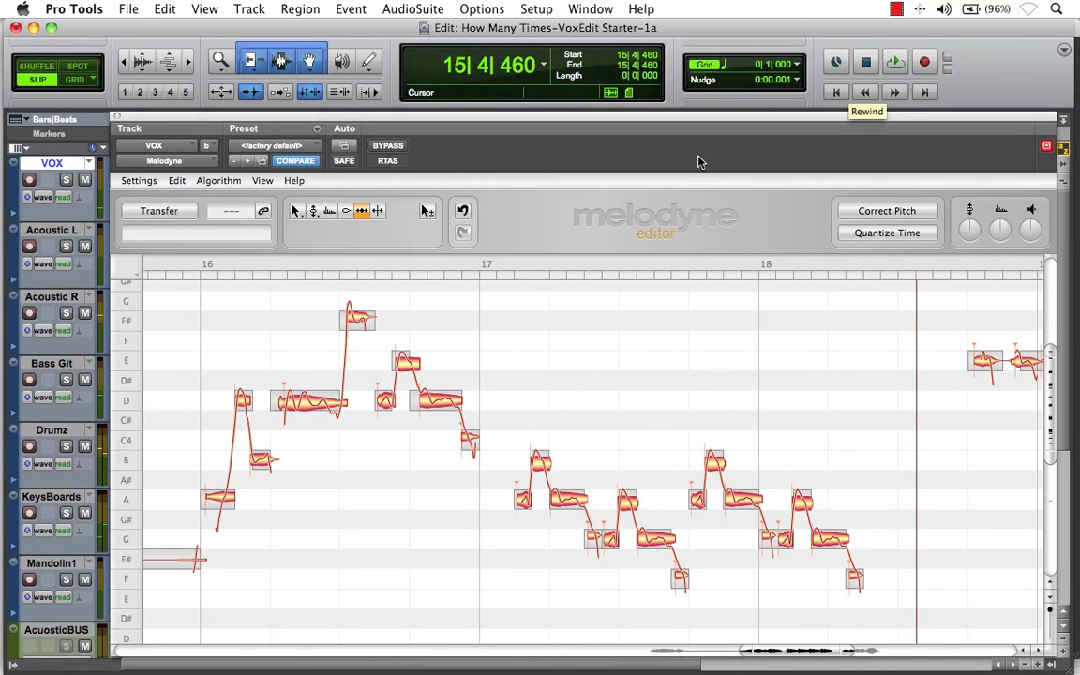
# With the Amplitude Tool, lower the volume of the first and second pasted copies
pyautogui.rightClick(609, 406)
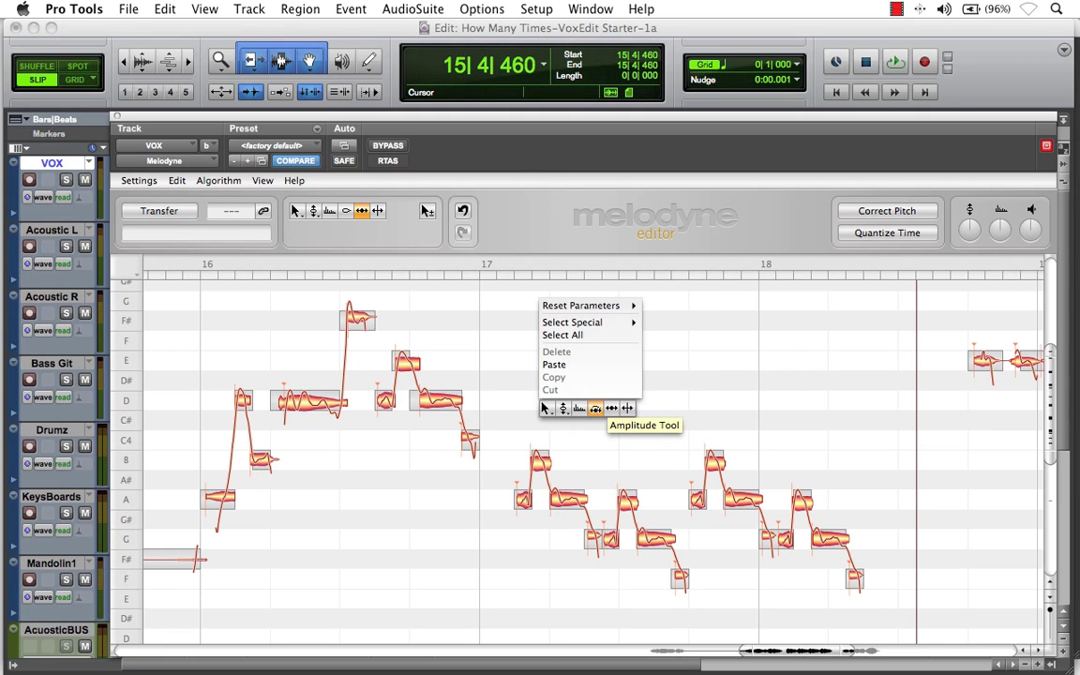
pyautogui.click(595, 408)
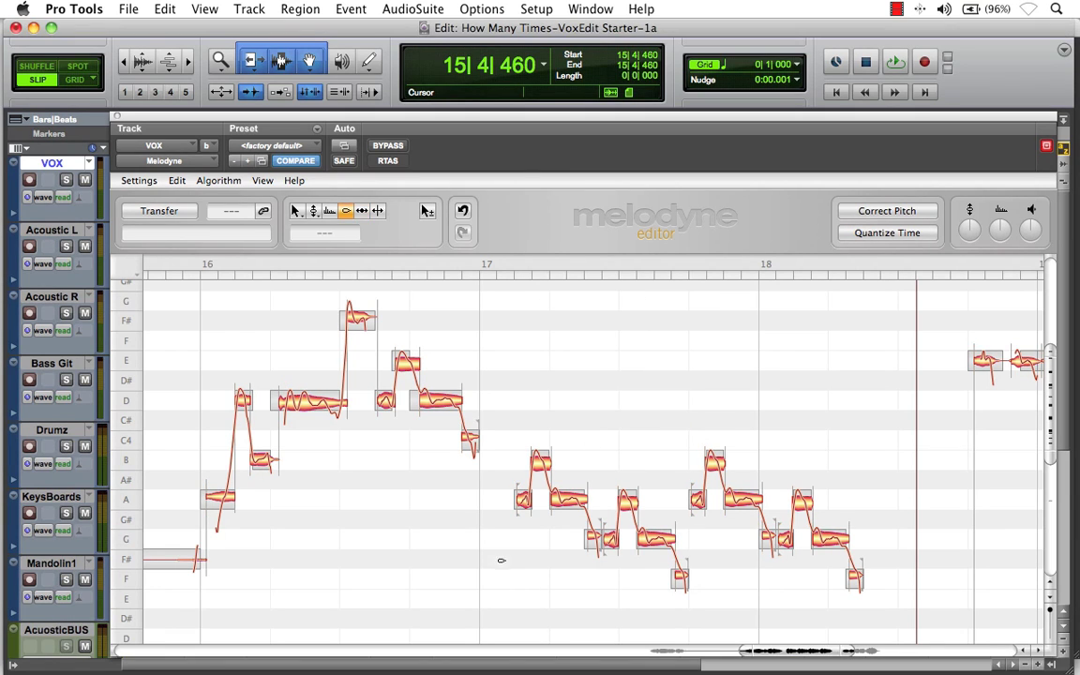
pyautogui.moveTo(500, 559); pyautogui.dragTo(595, 440)
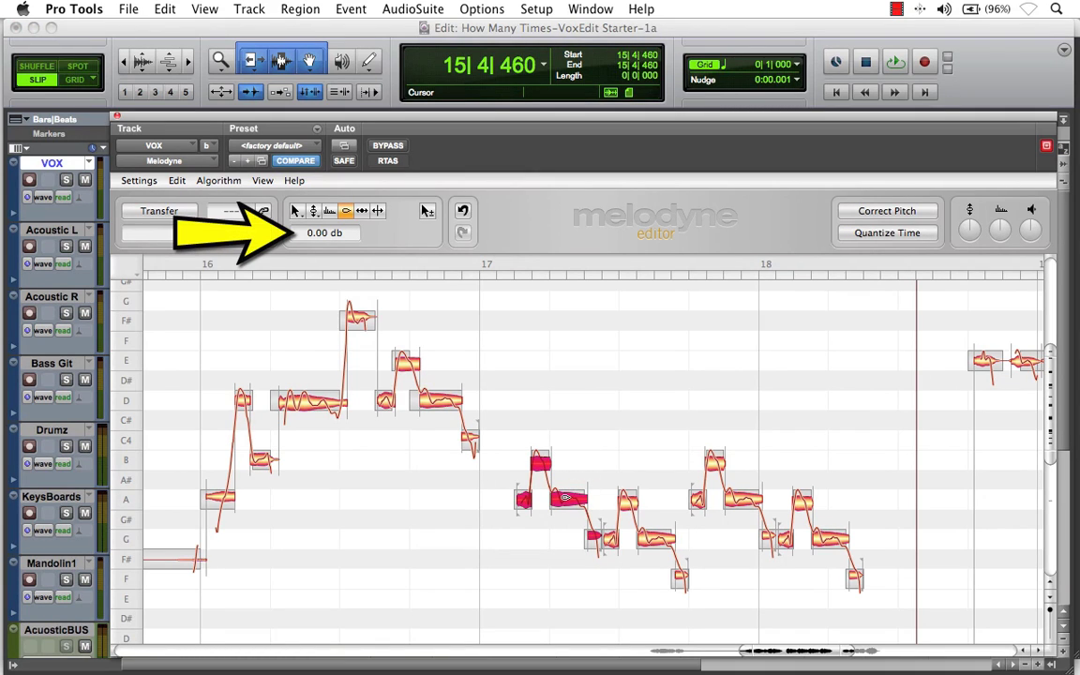
pyautogui.moveTo(565, 498); pyautogui.dragTo(567, 514)
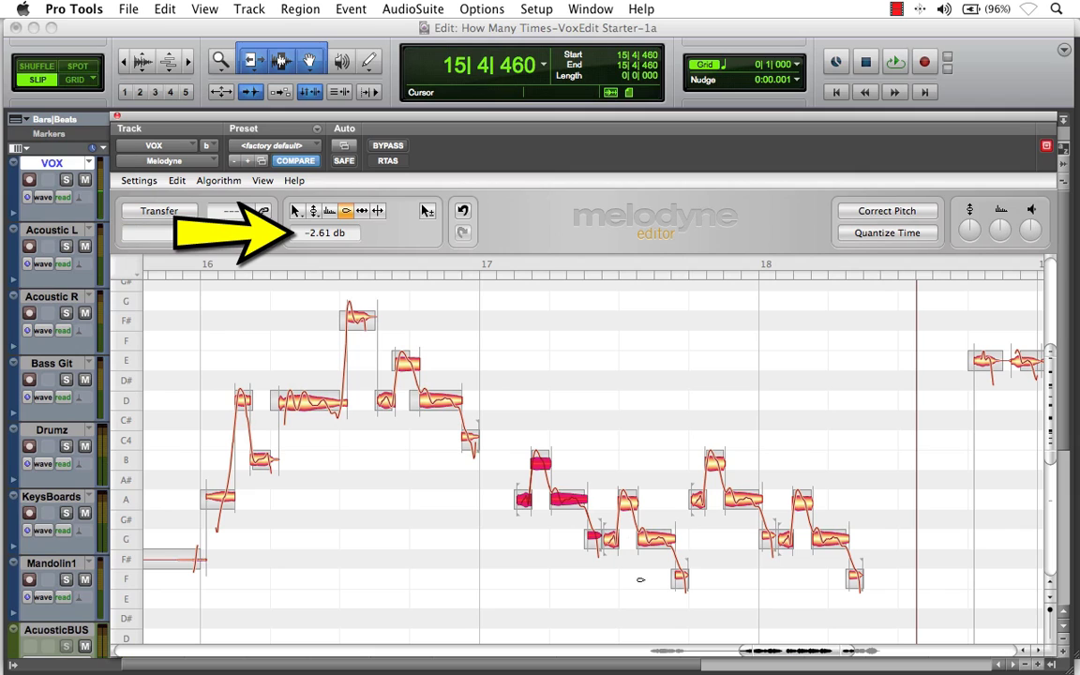
pyautogui.moveTo(612, 606); pyautogui.dragTo(687, 494)
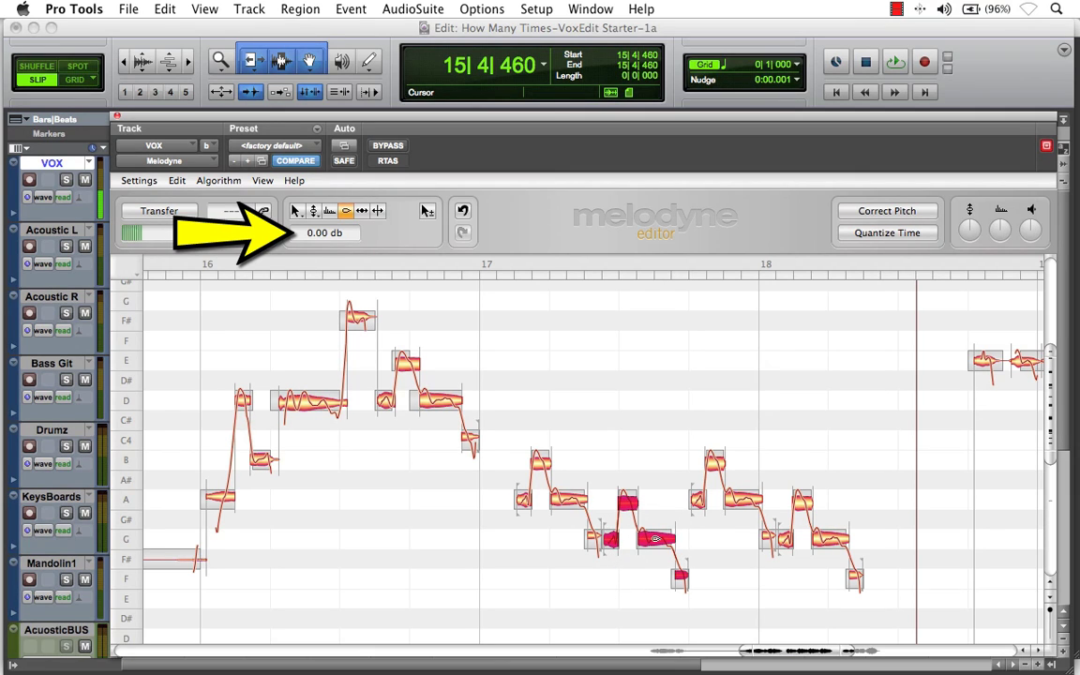
pyautogui.moveTo(655, 538); pyautogui.dragTo(651, 586)
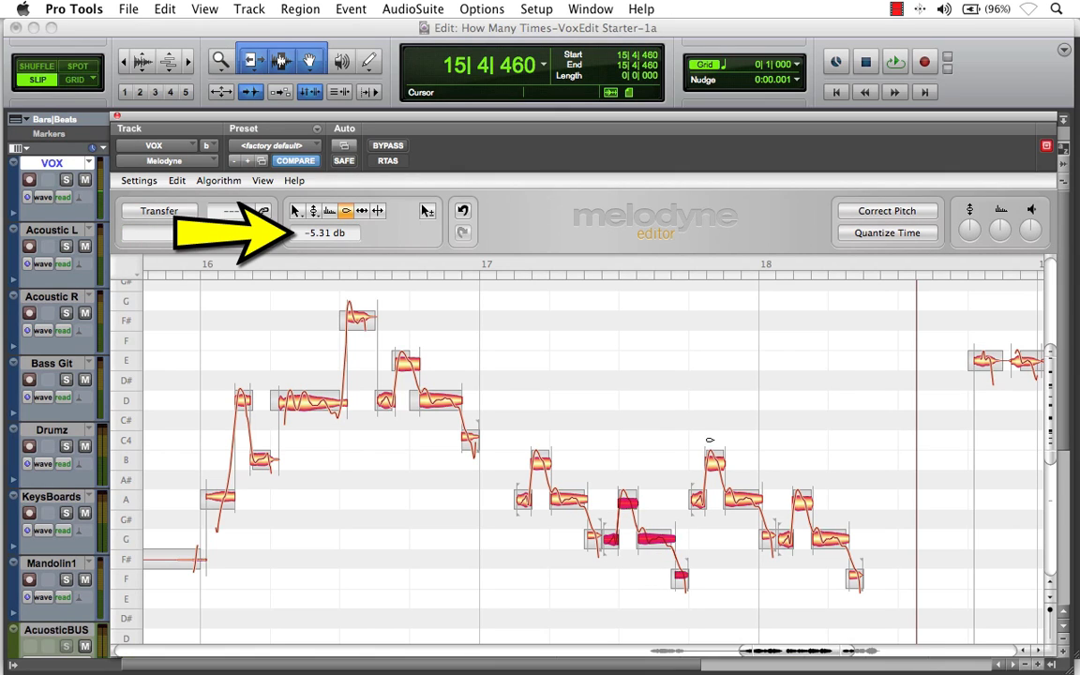
# Lower the third copy to about -3 dB and the last by about 8 dB, then audition
pyautogui.moveTo(705, 437); pyautogui.dragTo(761, 546)
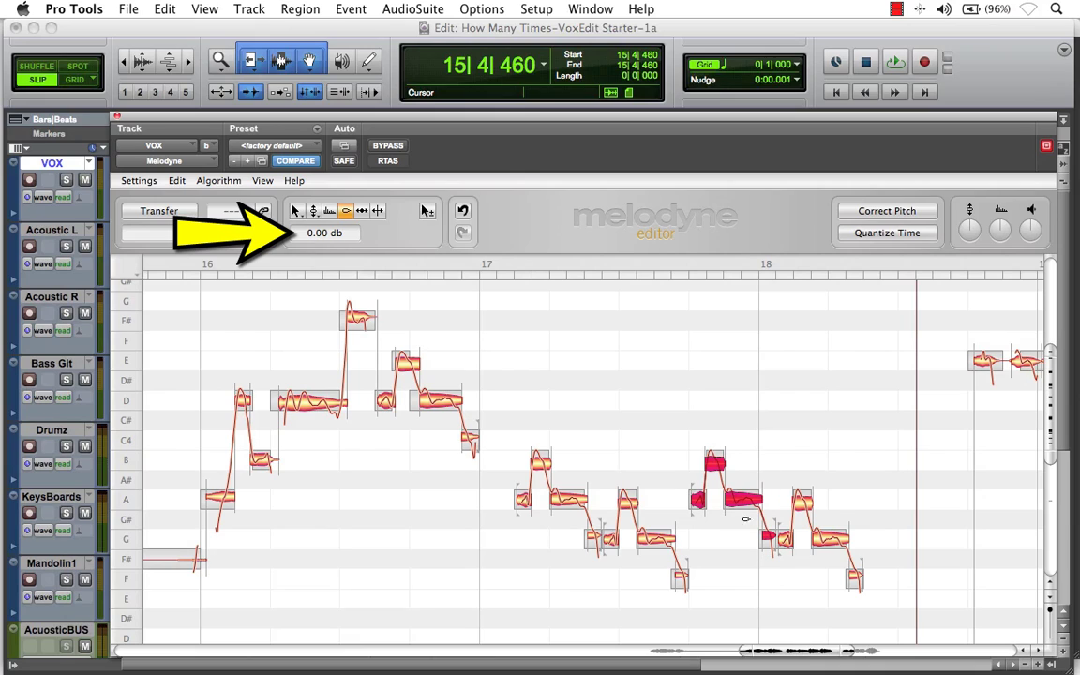
pyautogui.moveTo(741, 502); pyautogui.dragTo(739, 527)
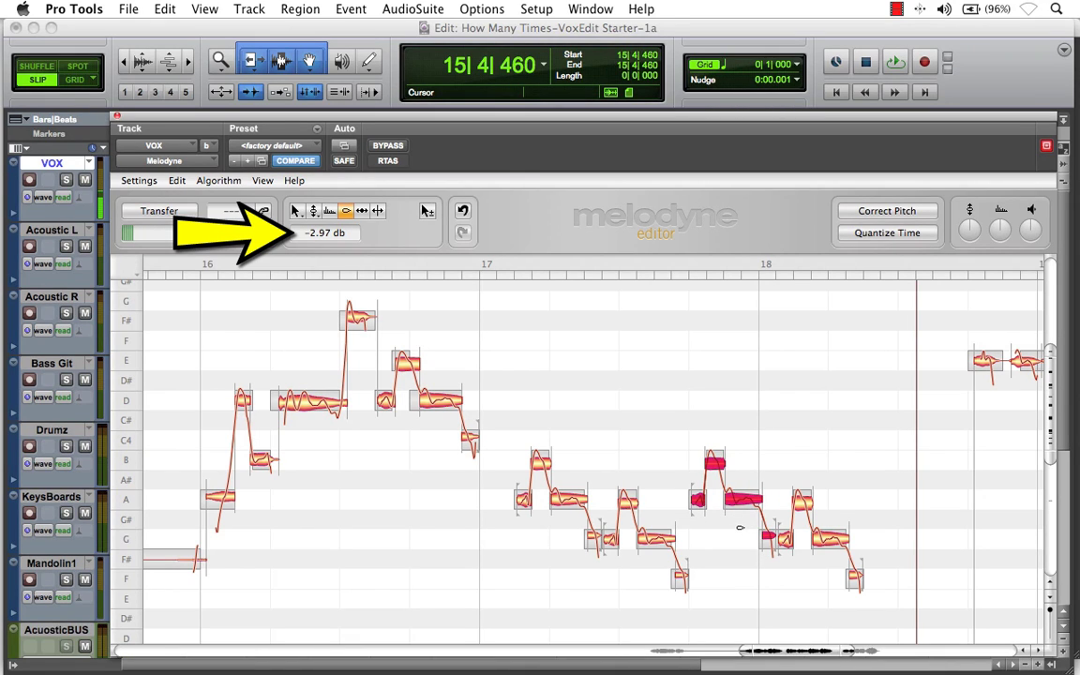
pyautogui.moveTo(795, 454); pyautogui.dragTo(863, 596)
pyautogui.moveTo(779, 482); pyautogui.dragTo(879, 599)
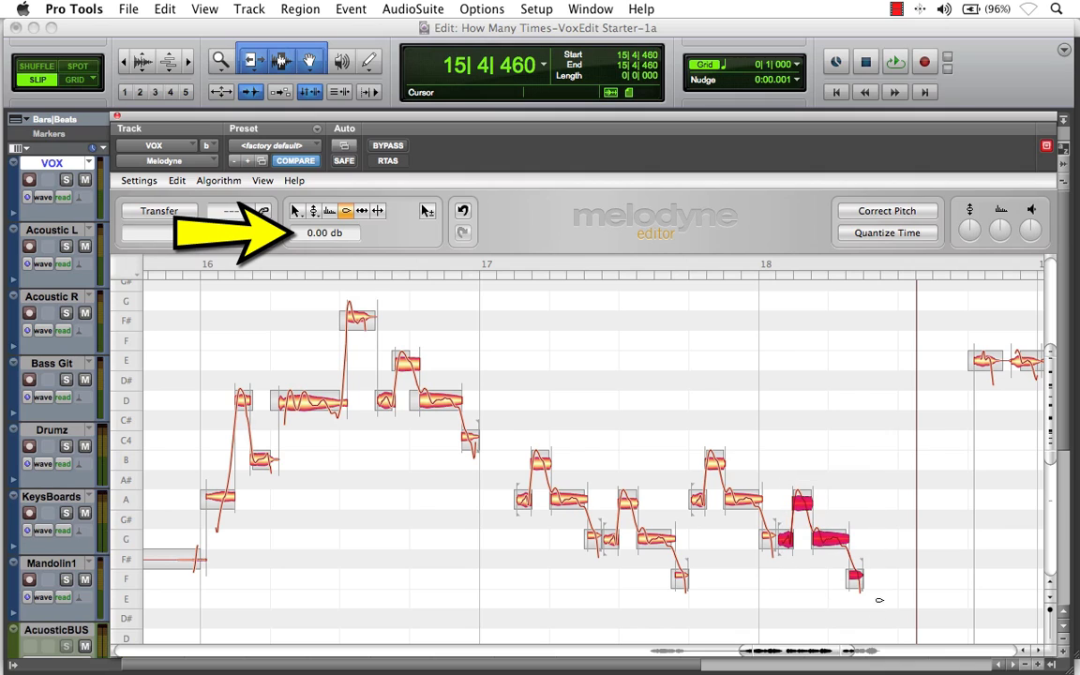
pyautogui.moveTo(829, 541); pyautogui.dragTo(825, 621)
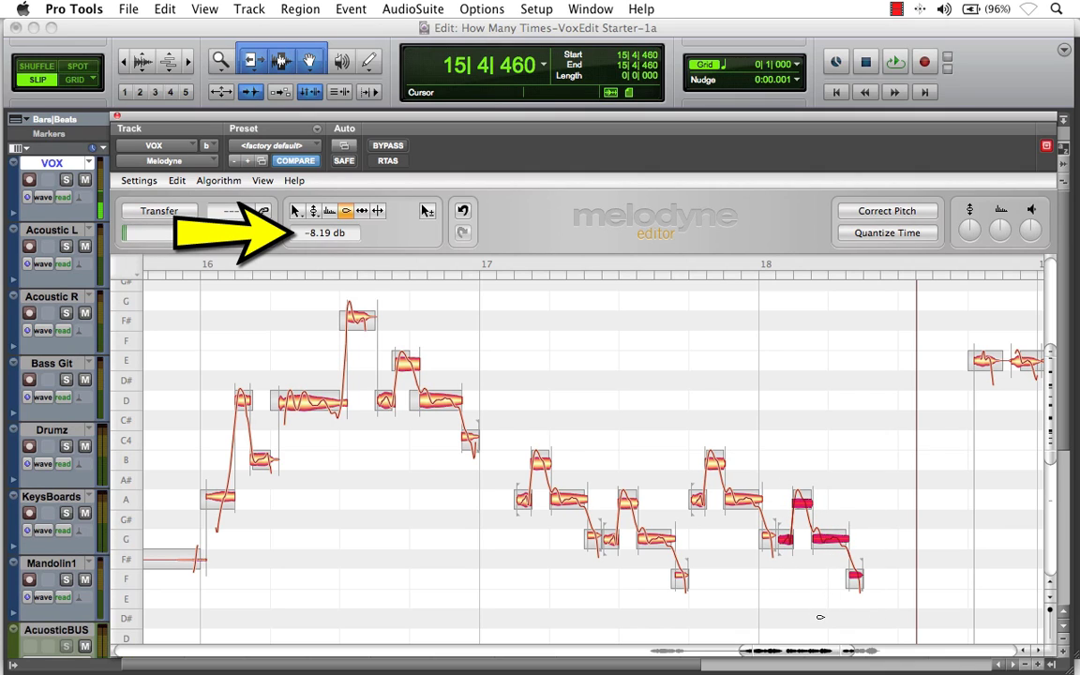
pyautogui.click(897, 63)
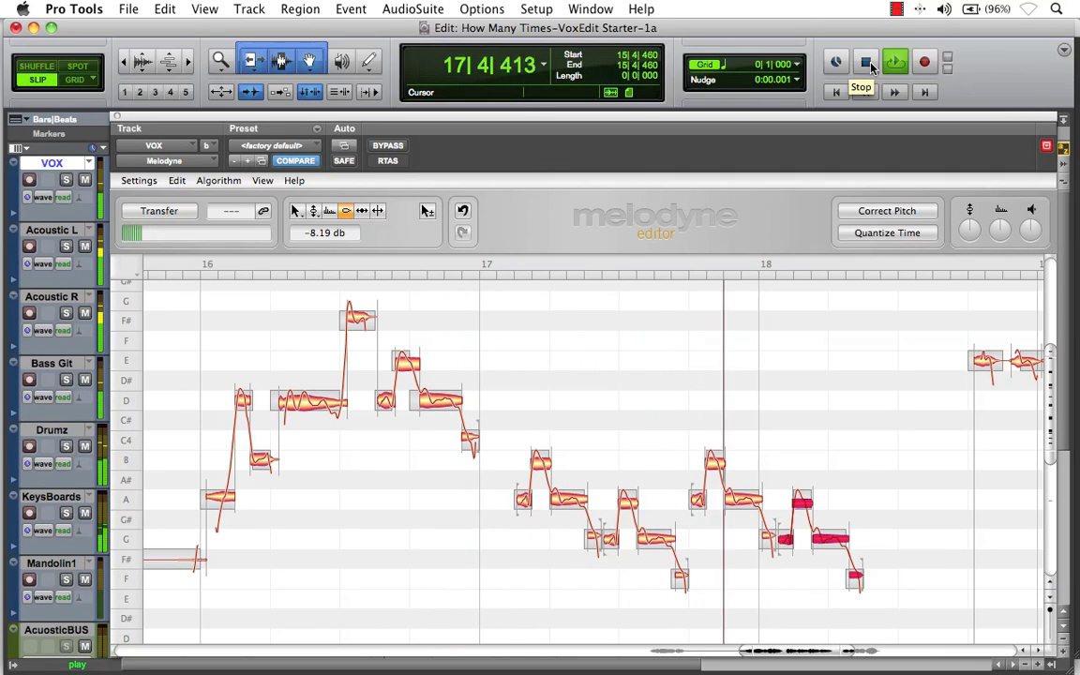
pyautogui.click(866, 63)
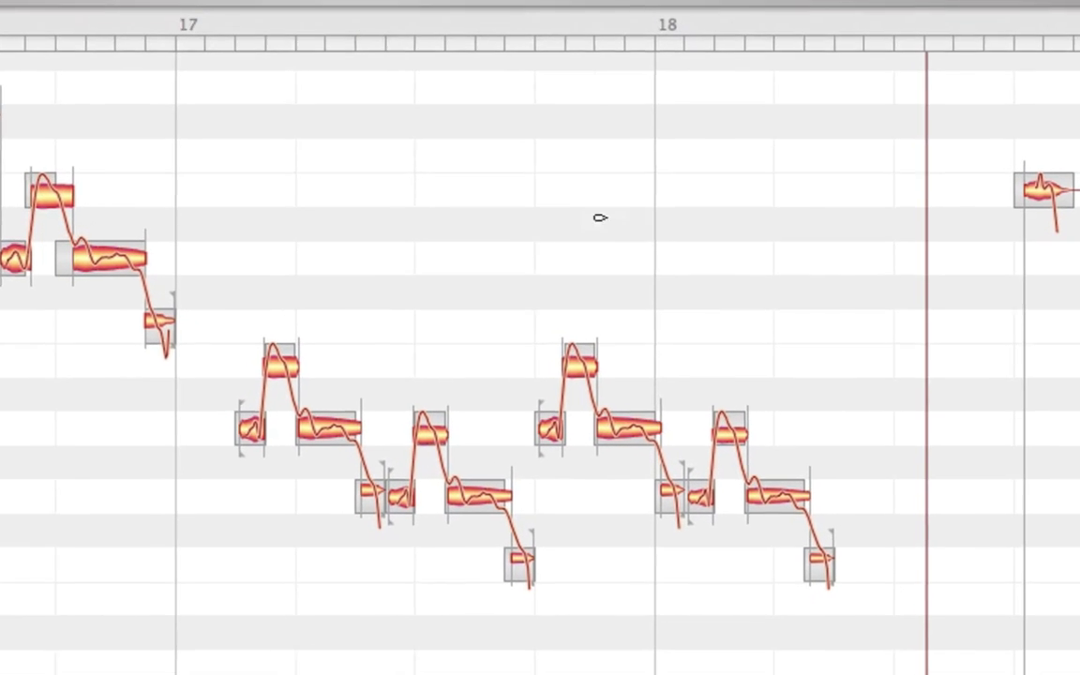
# With the Formant Tool, raise the first copy's formants and lower the second copy's
pyautogui.rightClick(443, 251)
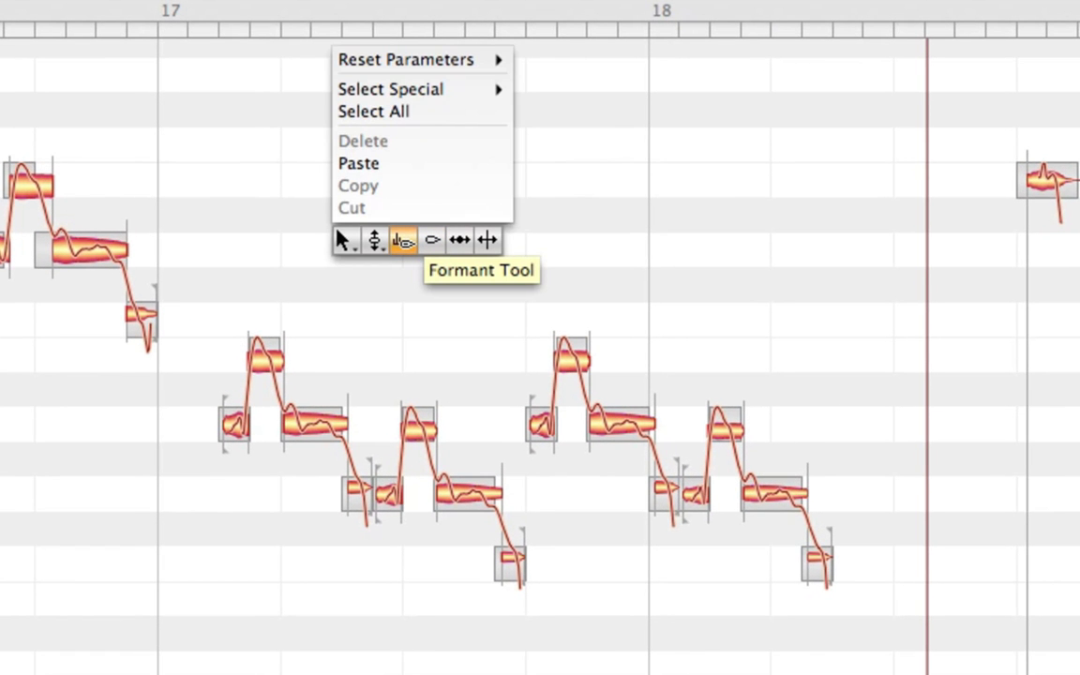
pyautogui.click(403, 241)
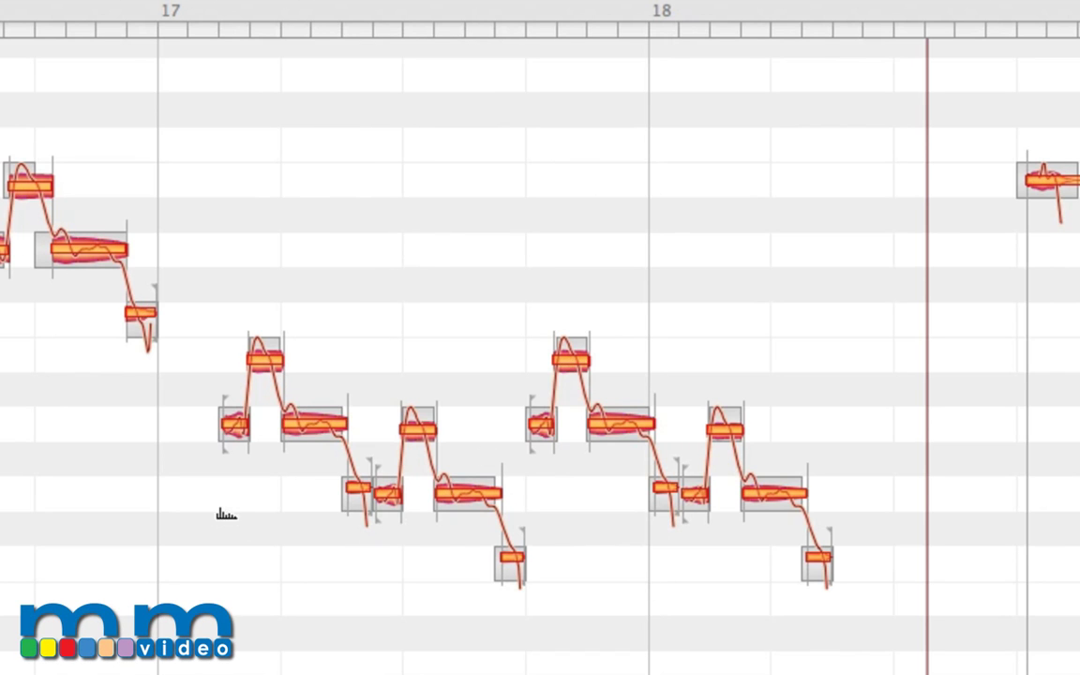
pyautogui.moveTo(198, 527); pyautogui.dragTo(354, 333)
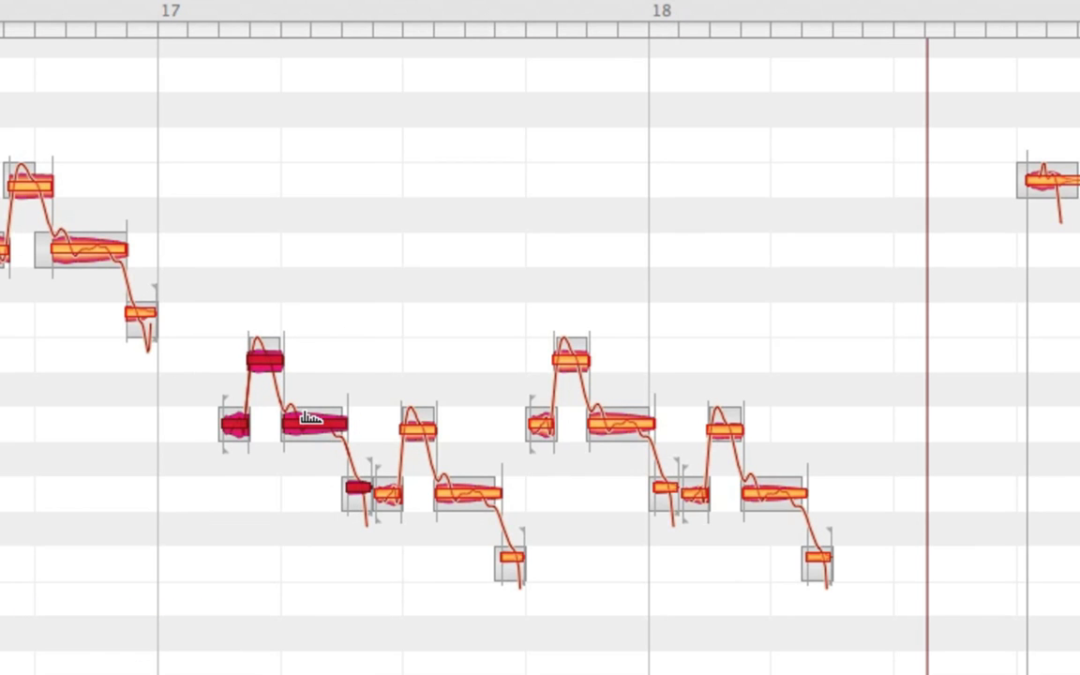
pyautogui.moveTo(310, 418); pyautogui.dragTo(313, 373)
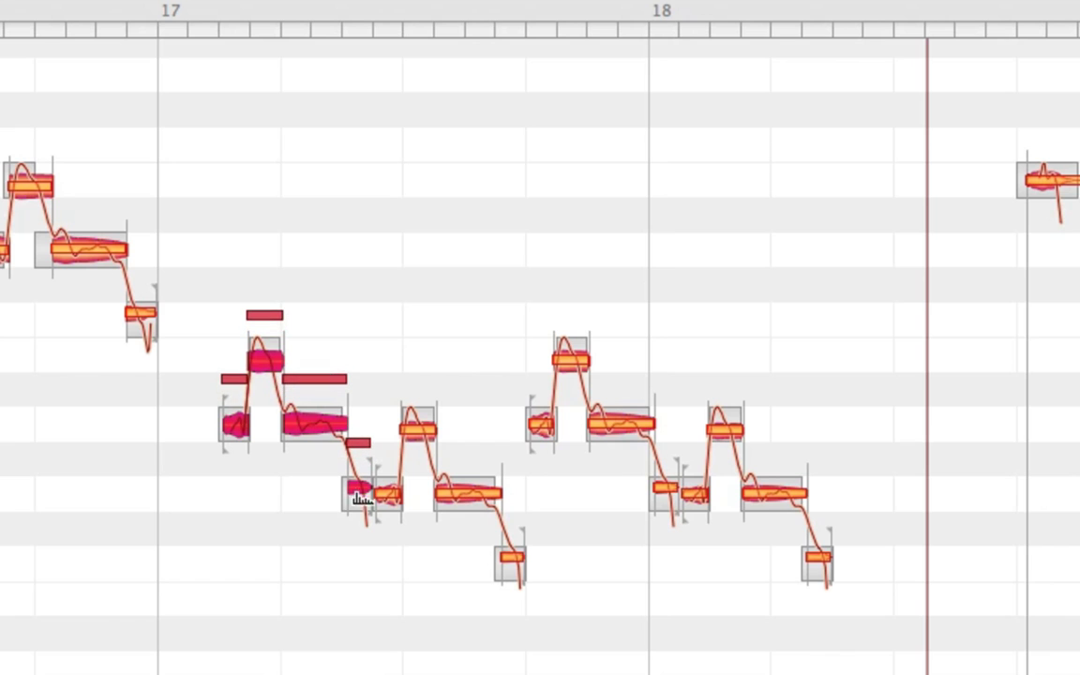
pyautogui.moveTo(405, 616); pyautogui.dragTo(486, 403)
pyautogui.moveTo(501, 615); pyautogui.dragTo(383, 375)
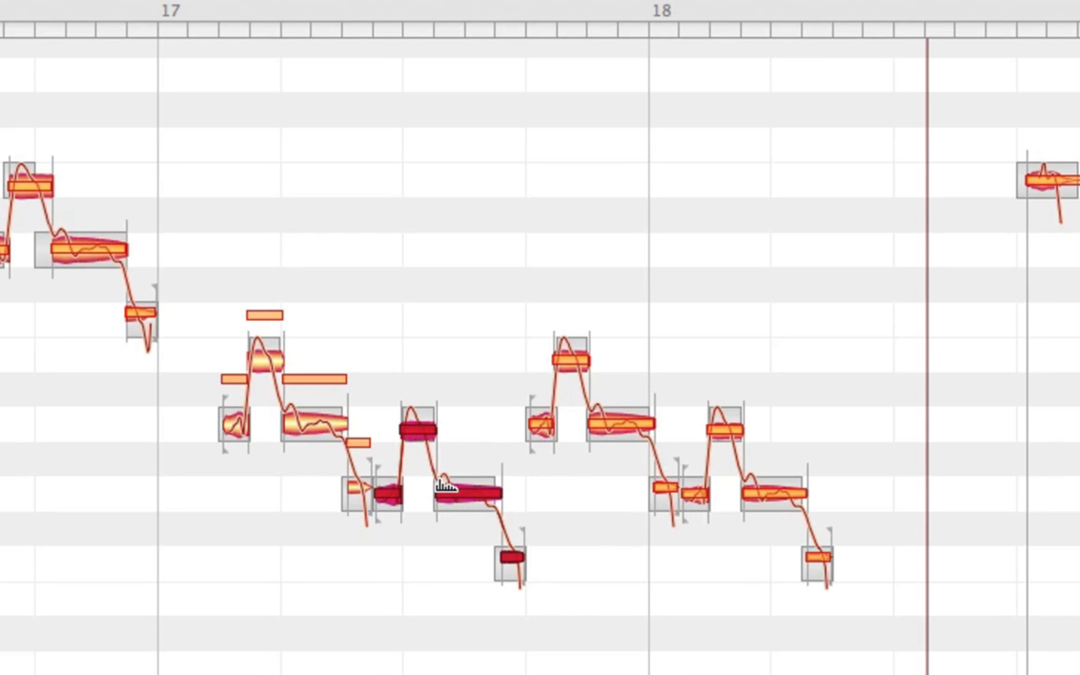
pyautogui.moveTo(446, 485); pyautogui.dragTo(448, 515)
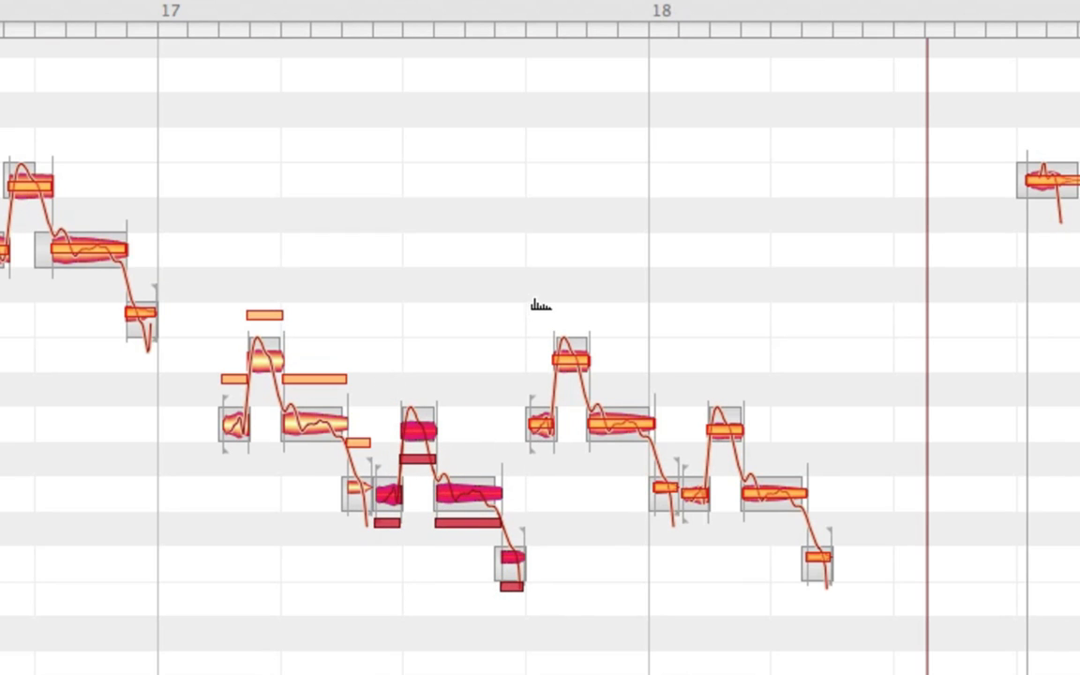
# Raise the third copy's formants, lower the last copy's, and play the passage back
pyautogui.moveTo(541, 302); pyautogui.dragTo(658, 513)
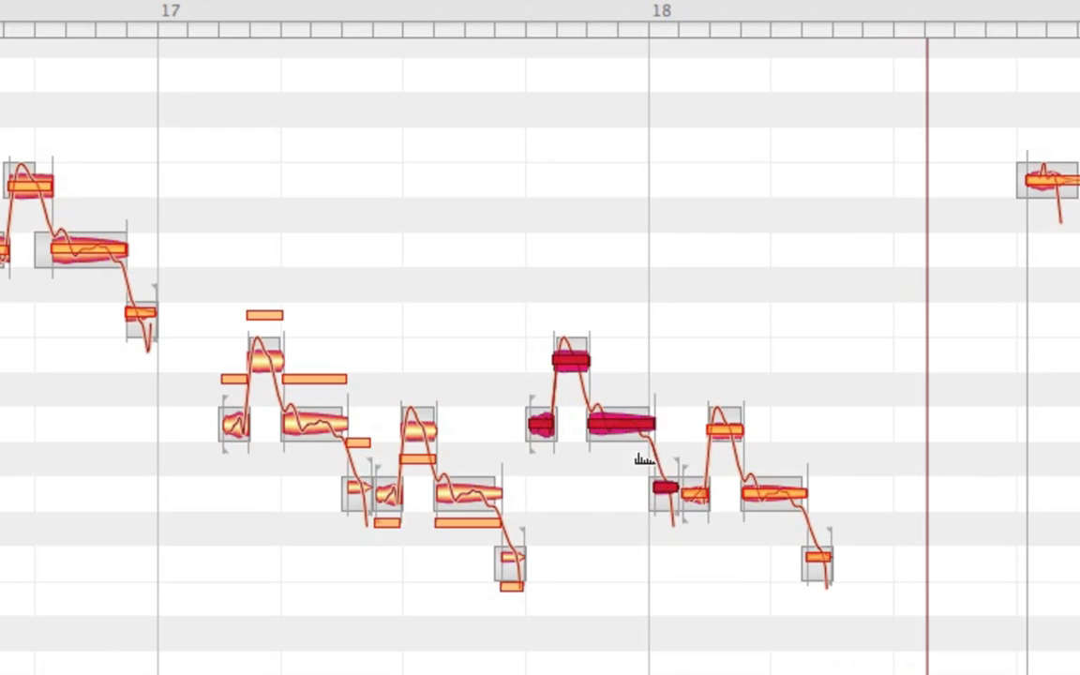
pyautogui.moveTo(621, 420); pyautogui.dragTo(622, 368)
pyautogui.moveTo(836, 622); pyautogui.dragTo(701, 379)
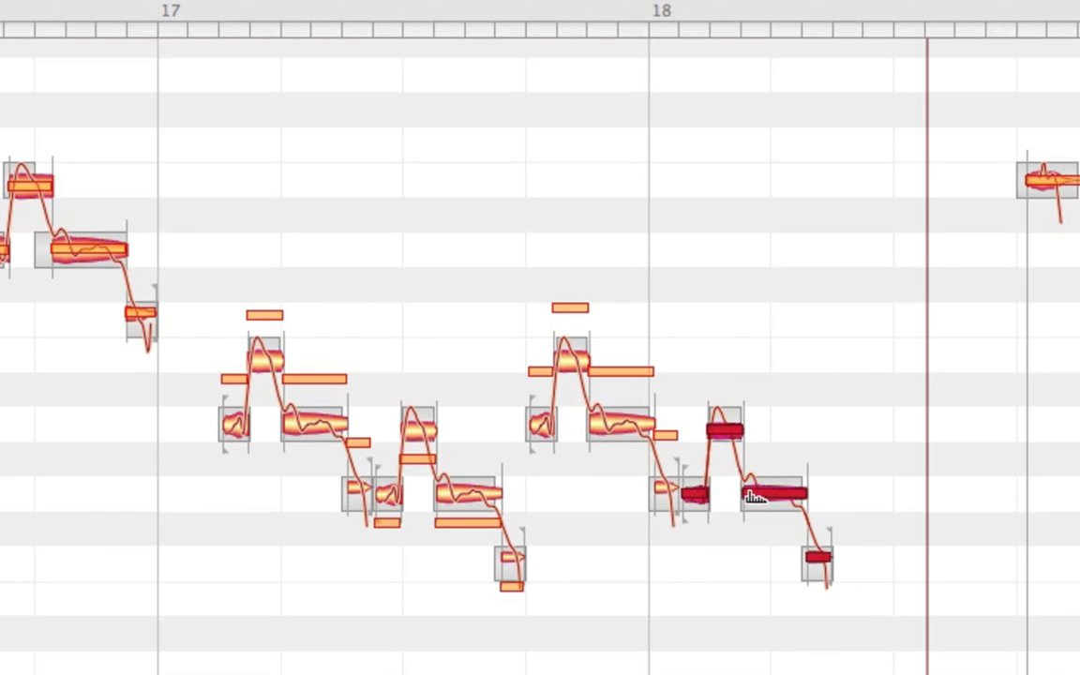
pyautogui.moveTo(754, 496); pyautogui.dragTo(771, 548)
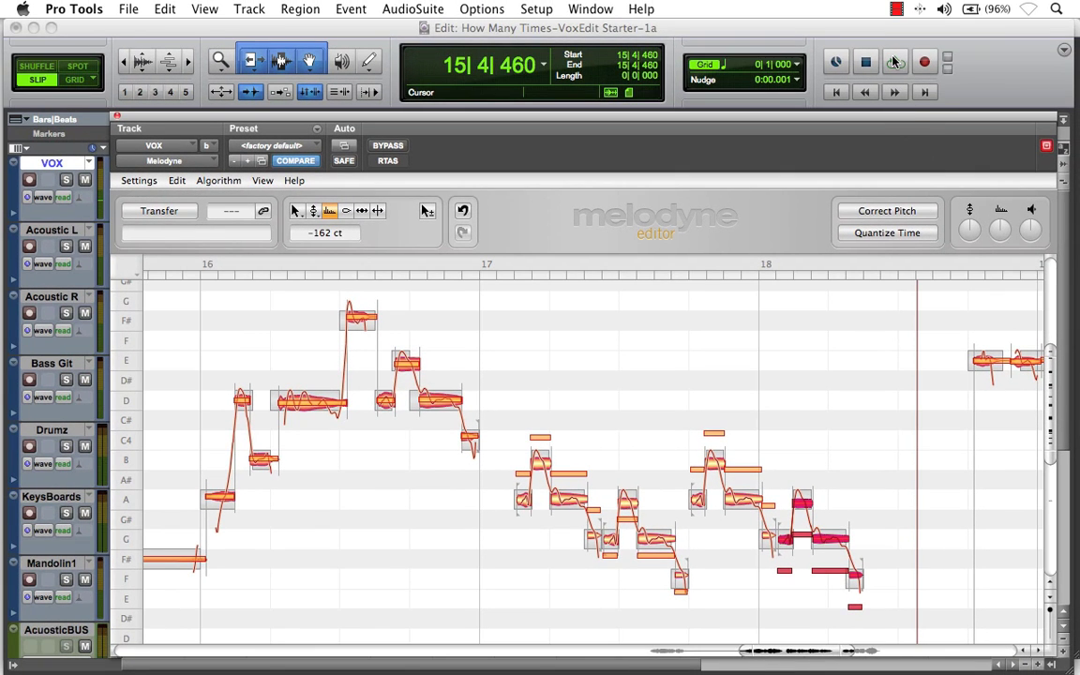
pyautogui.click(893, 60)
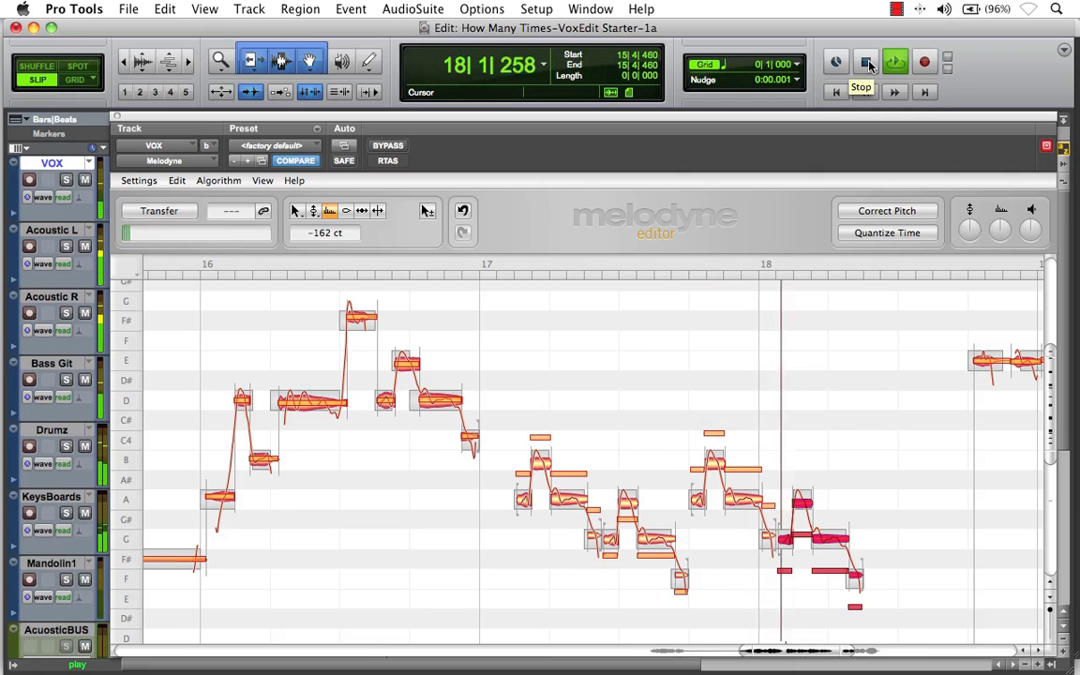
pyautogui.click(866, 62)
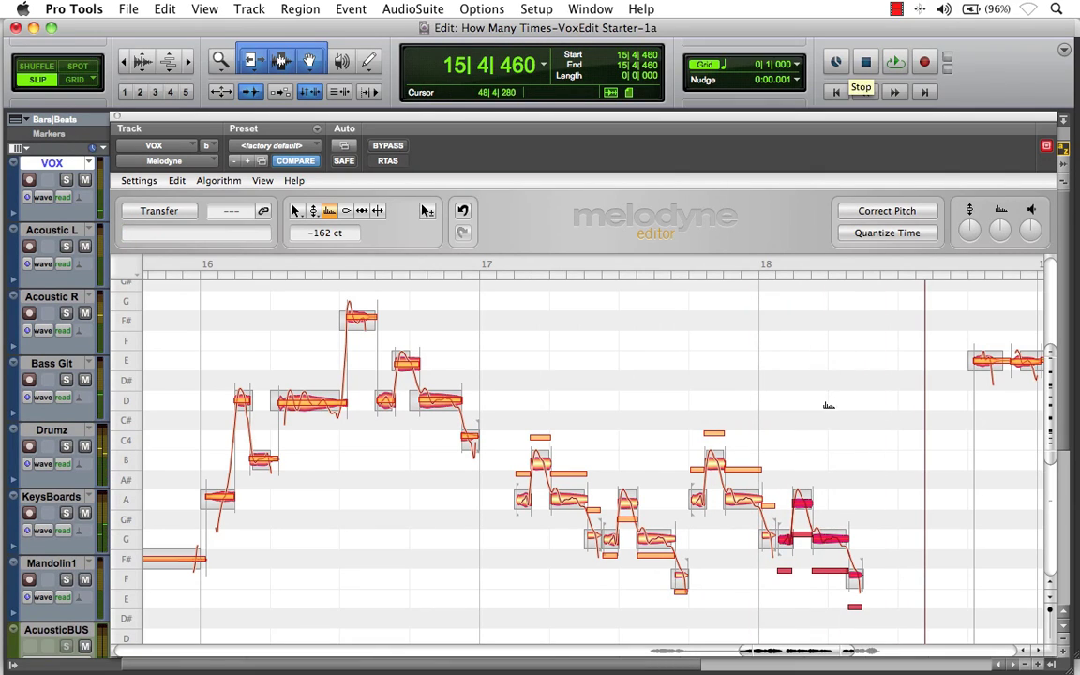
pyautogui.rightClick(568, 320)
pyautogui.click(604, 362)
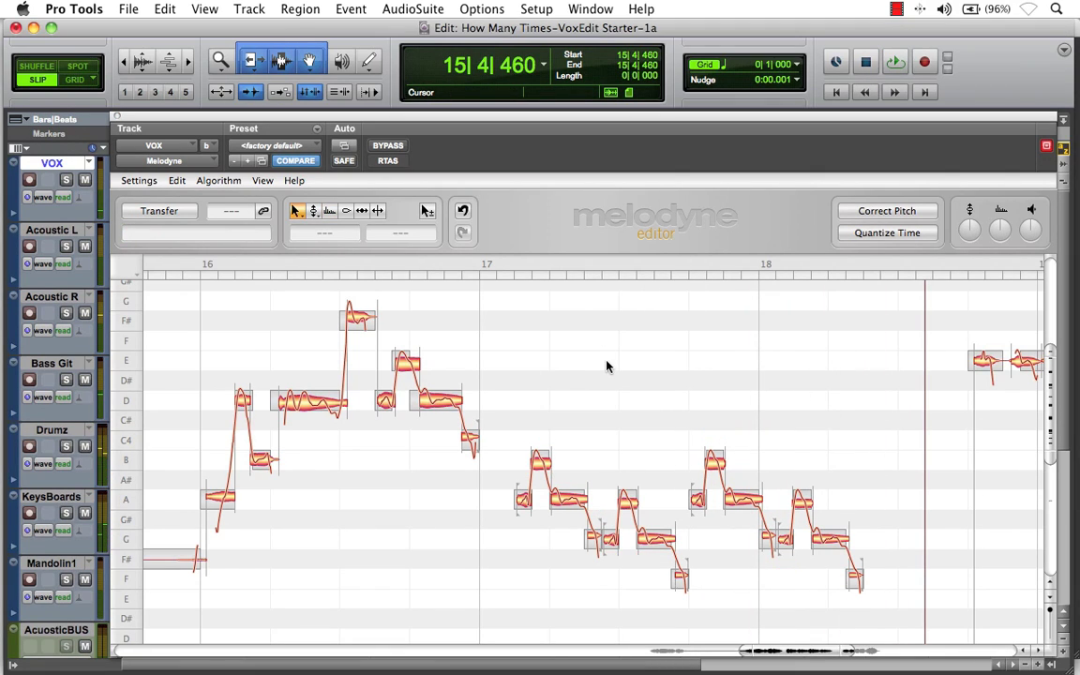